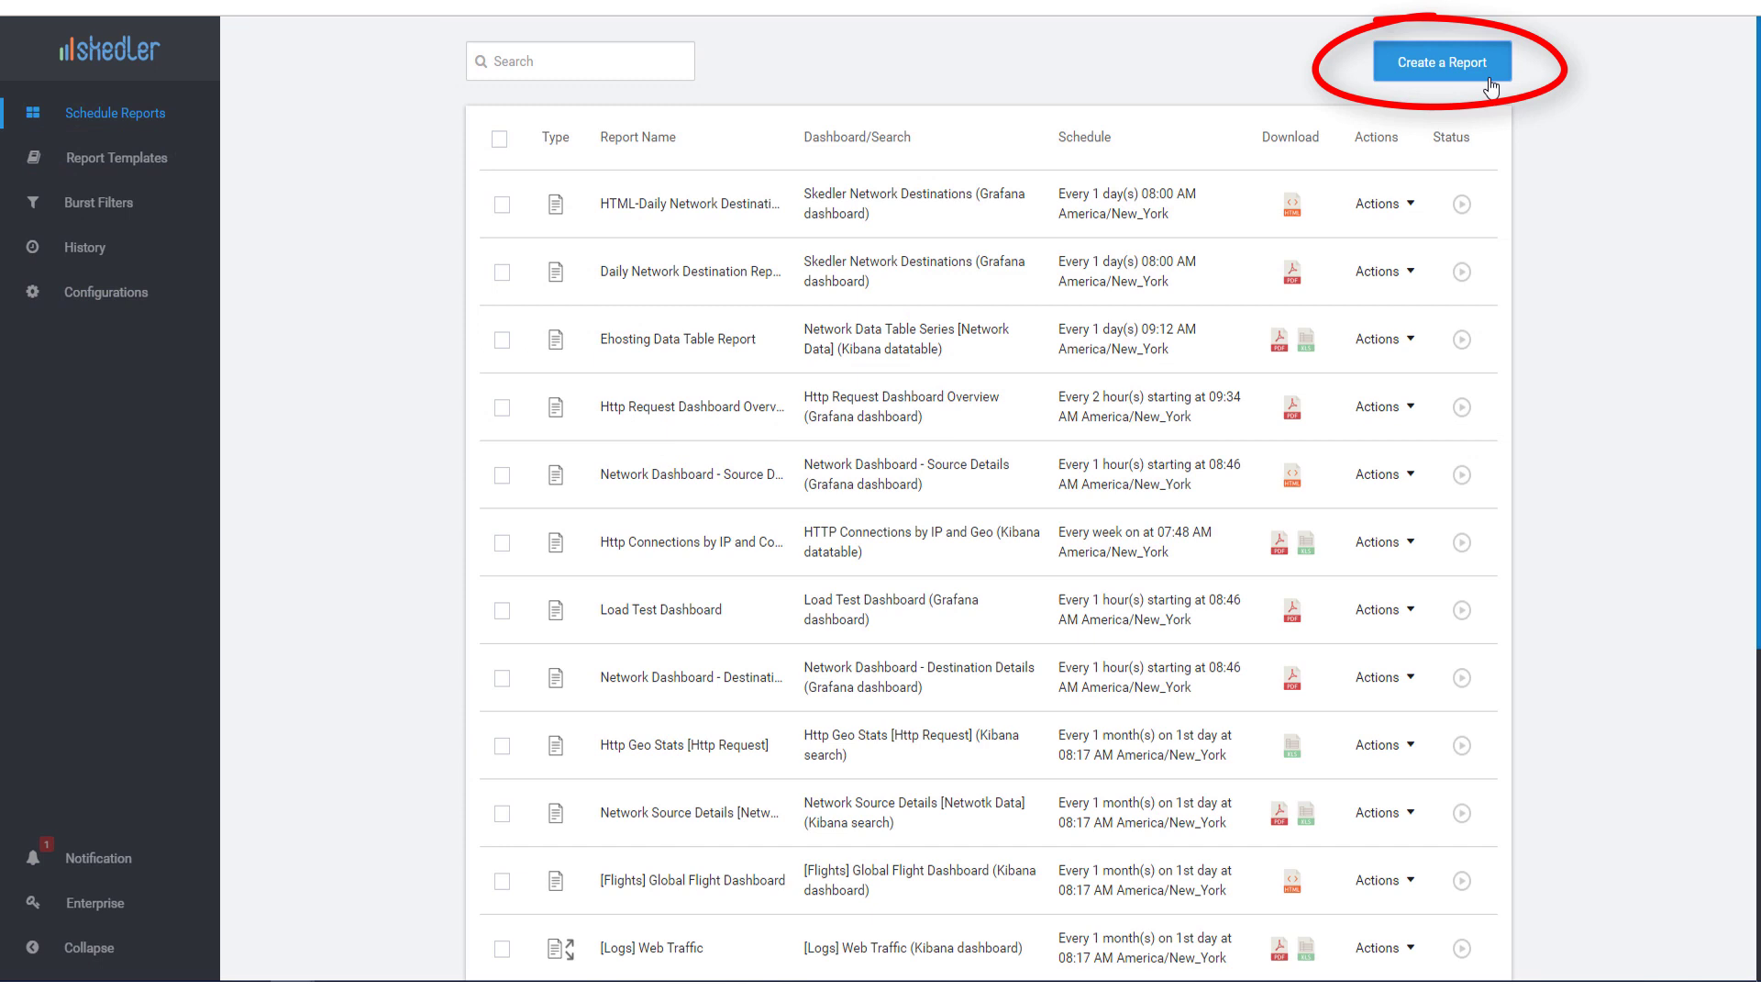
Start a new report named 'HTTP by IP and Geo' using ELK_Datasource as the data source
click(1491, 88)
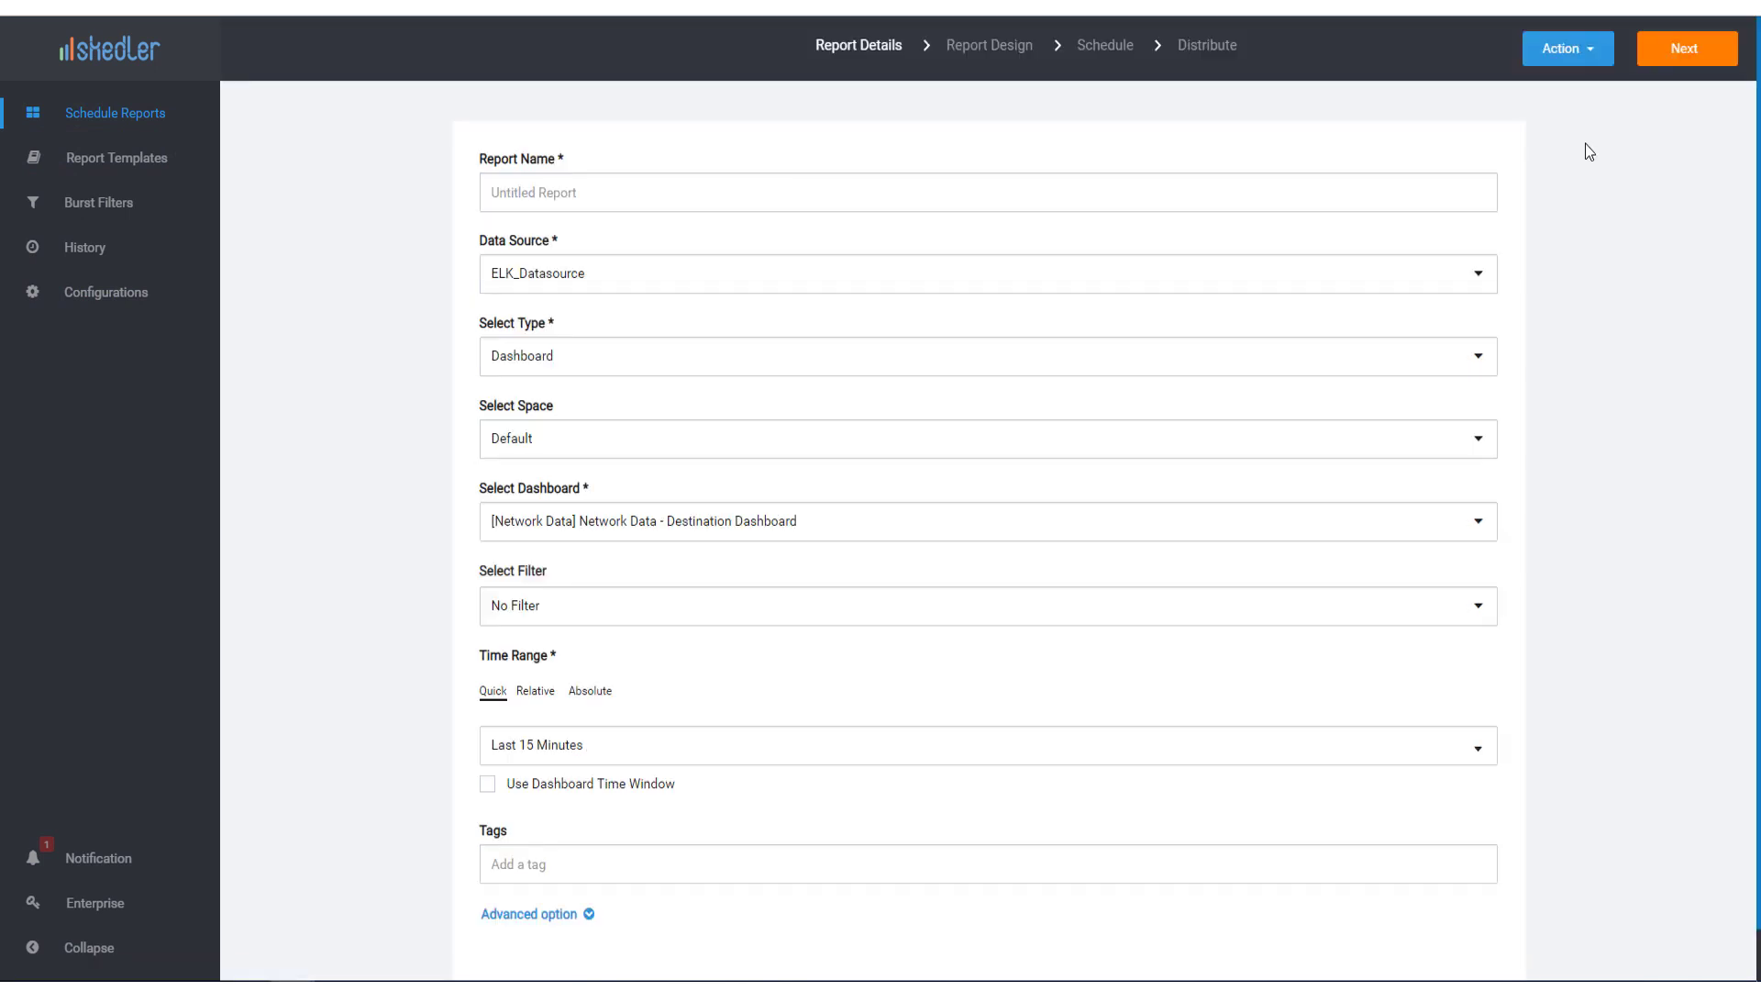
click(1208, 200)
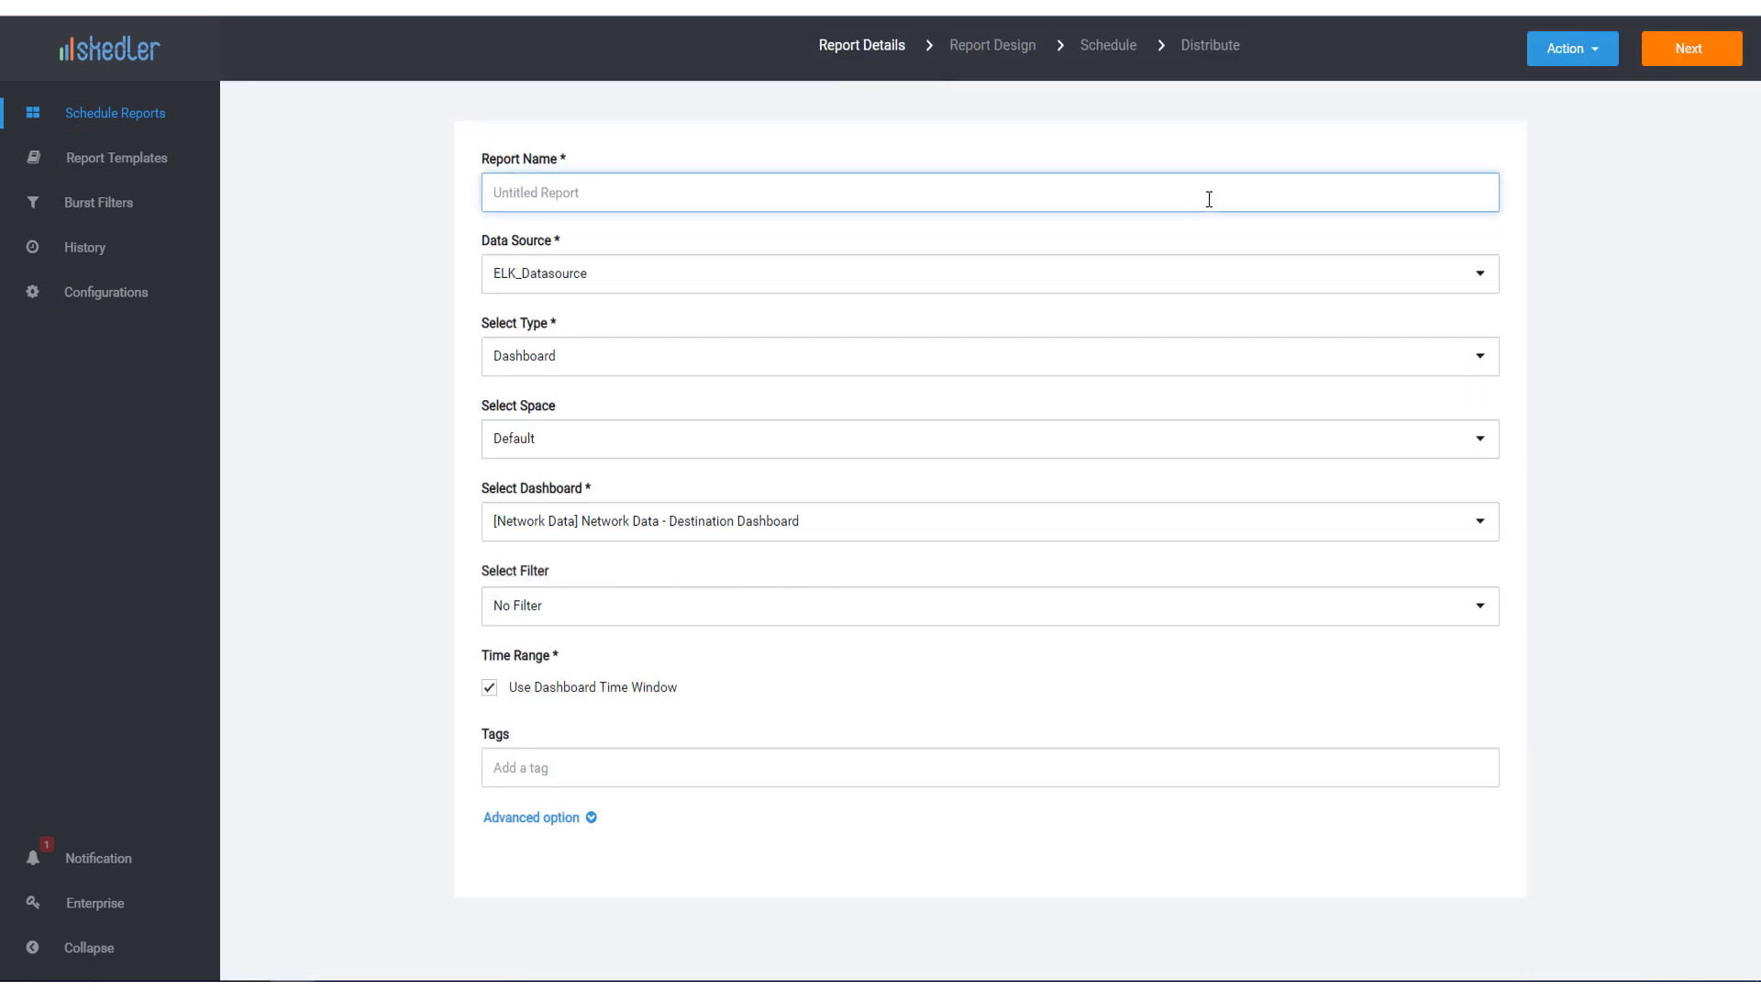
text(HTTP by I)
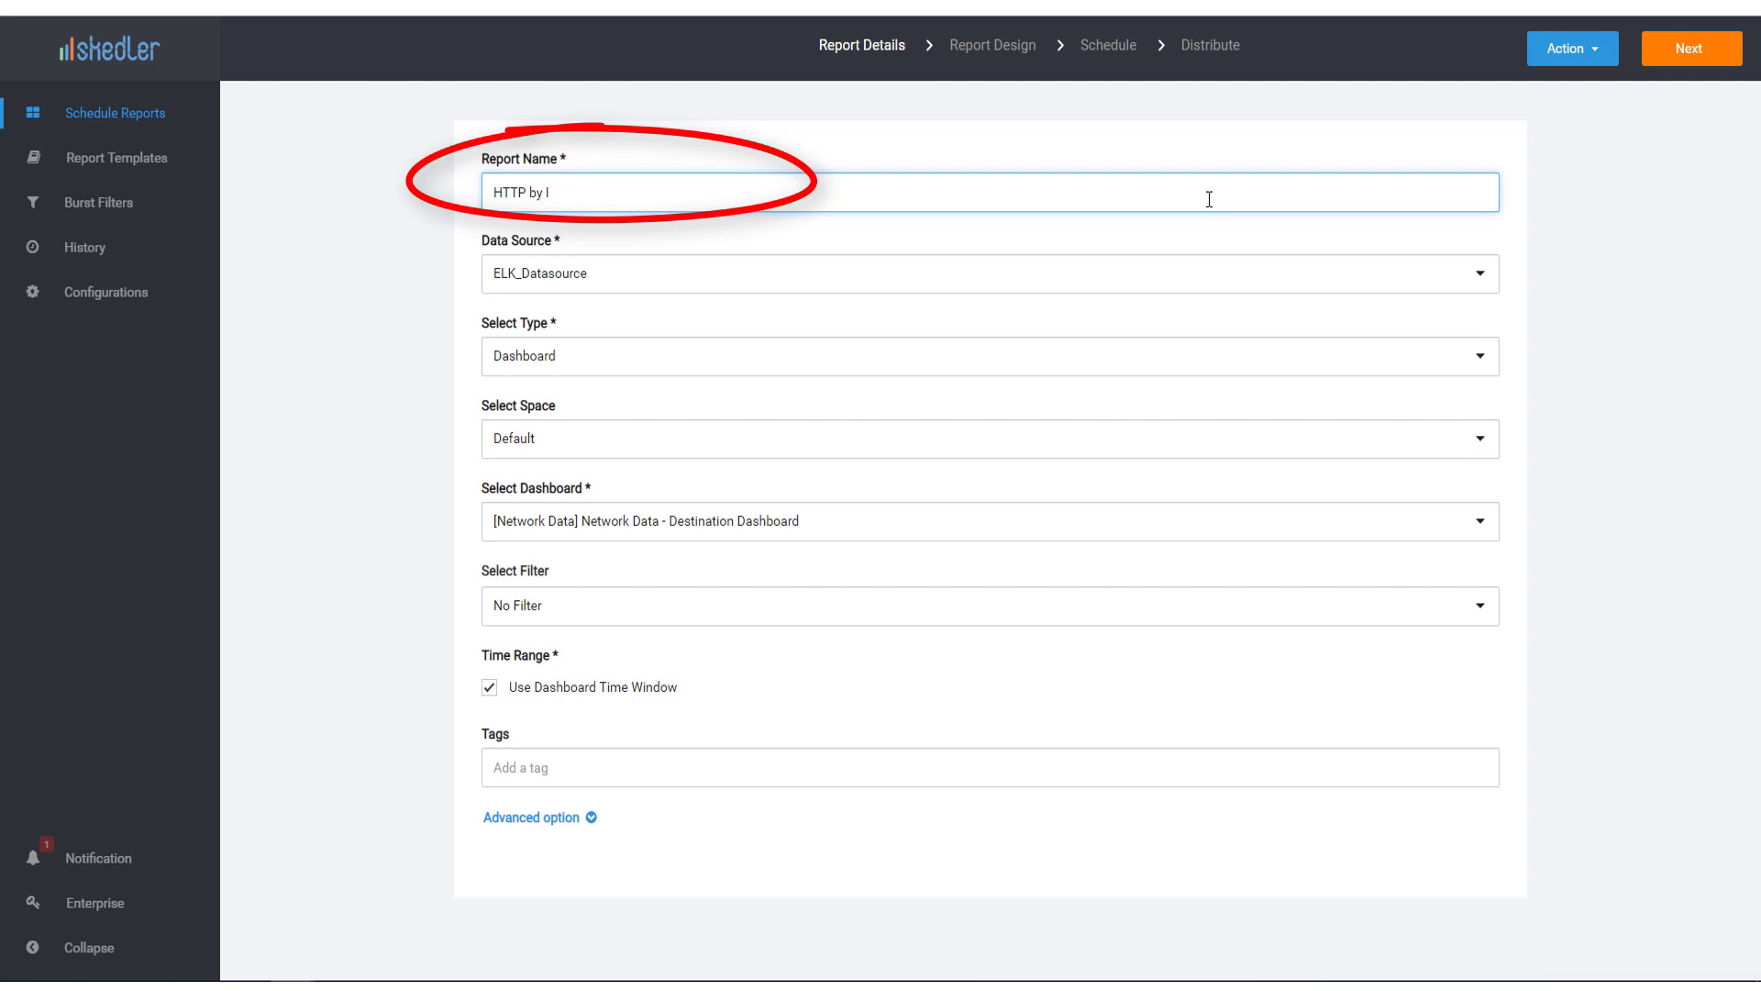
text(P and Geo)
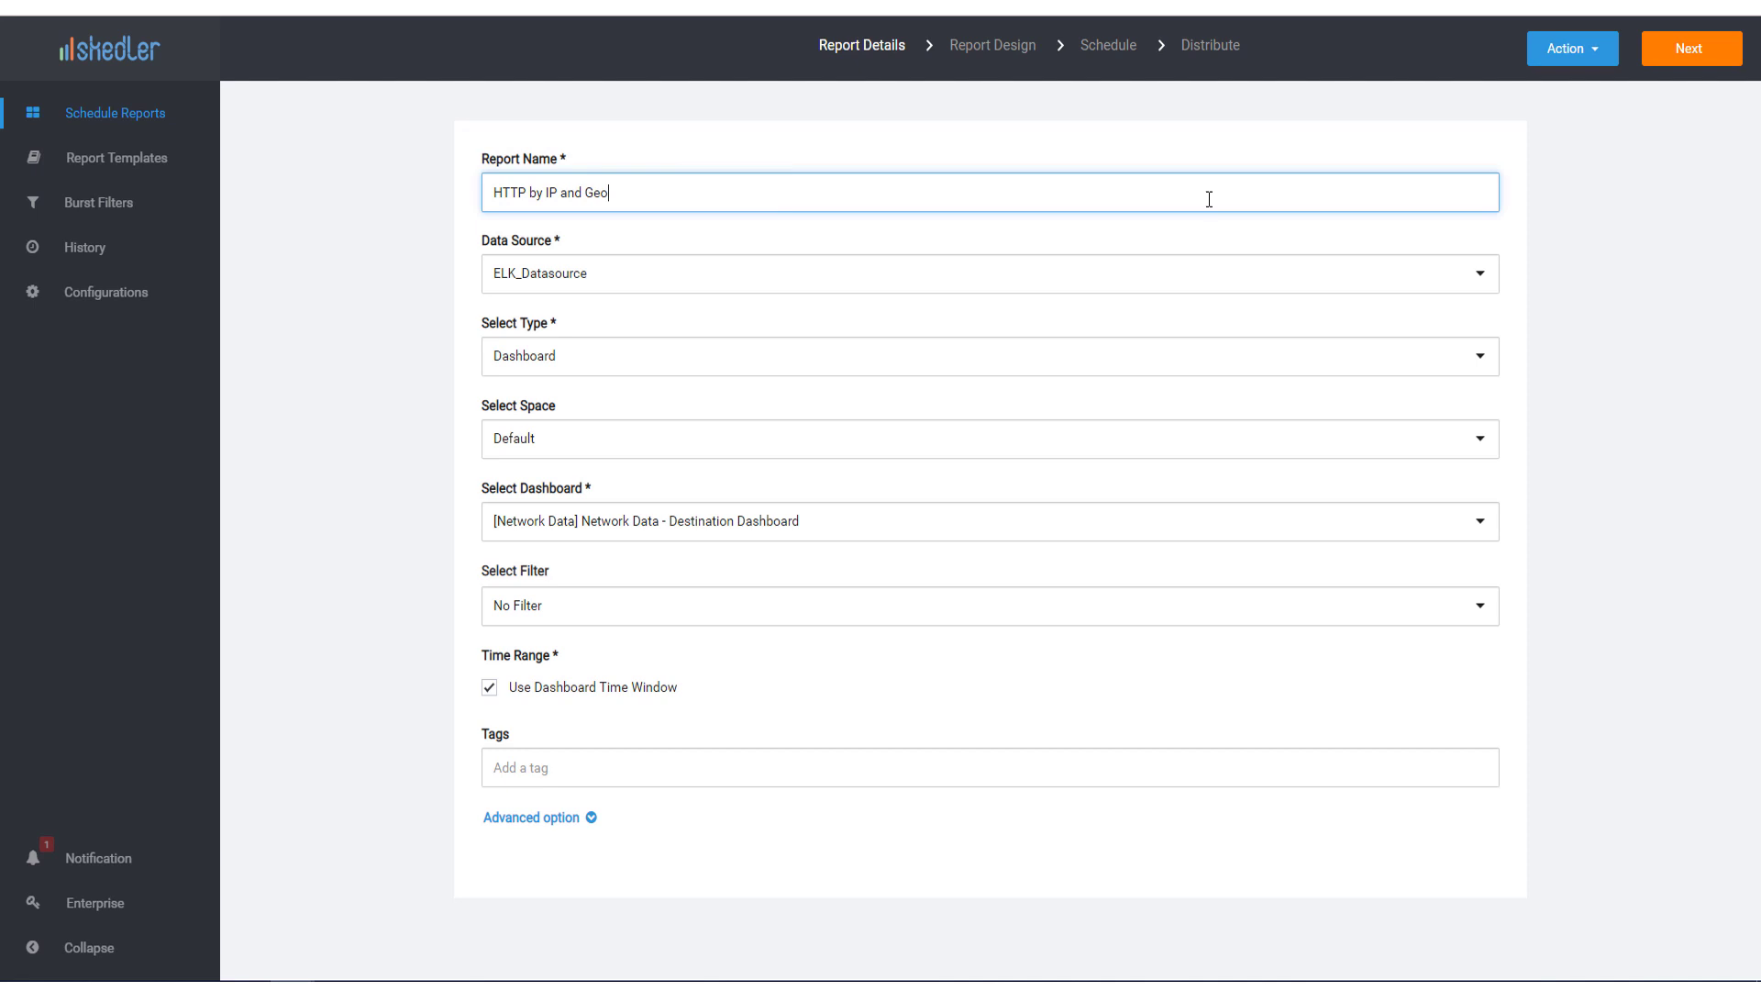
click(981, 279)
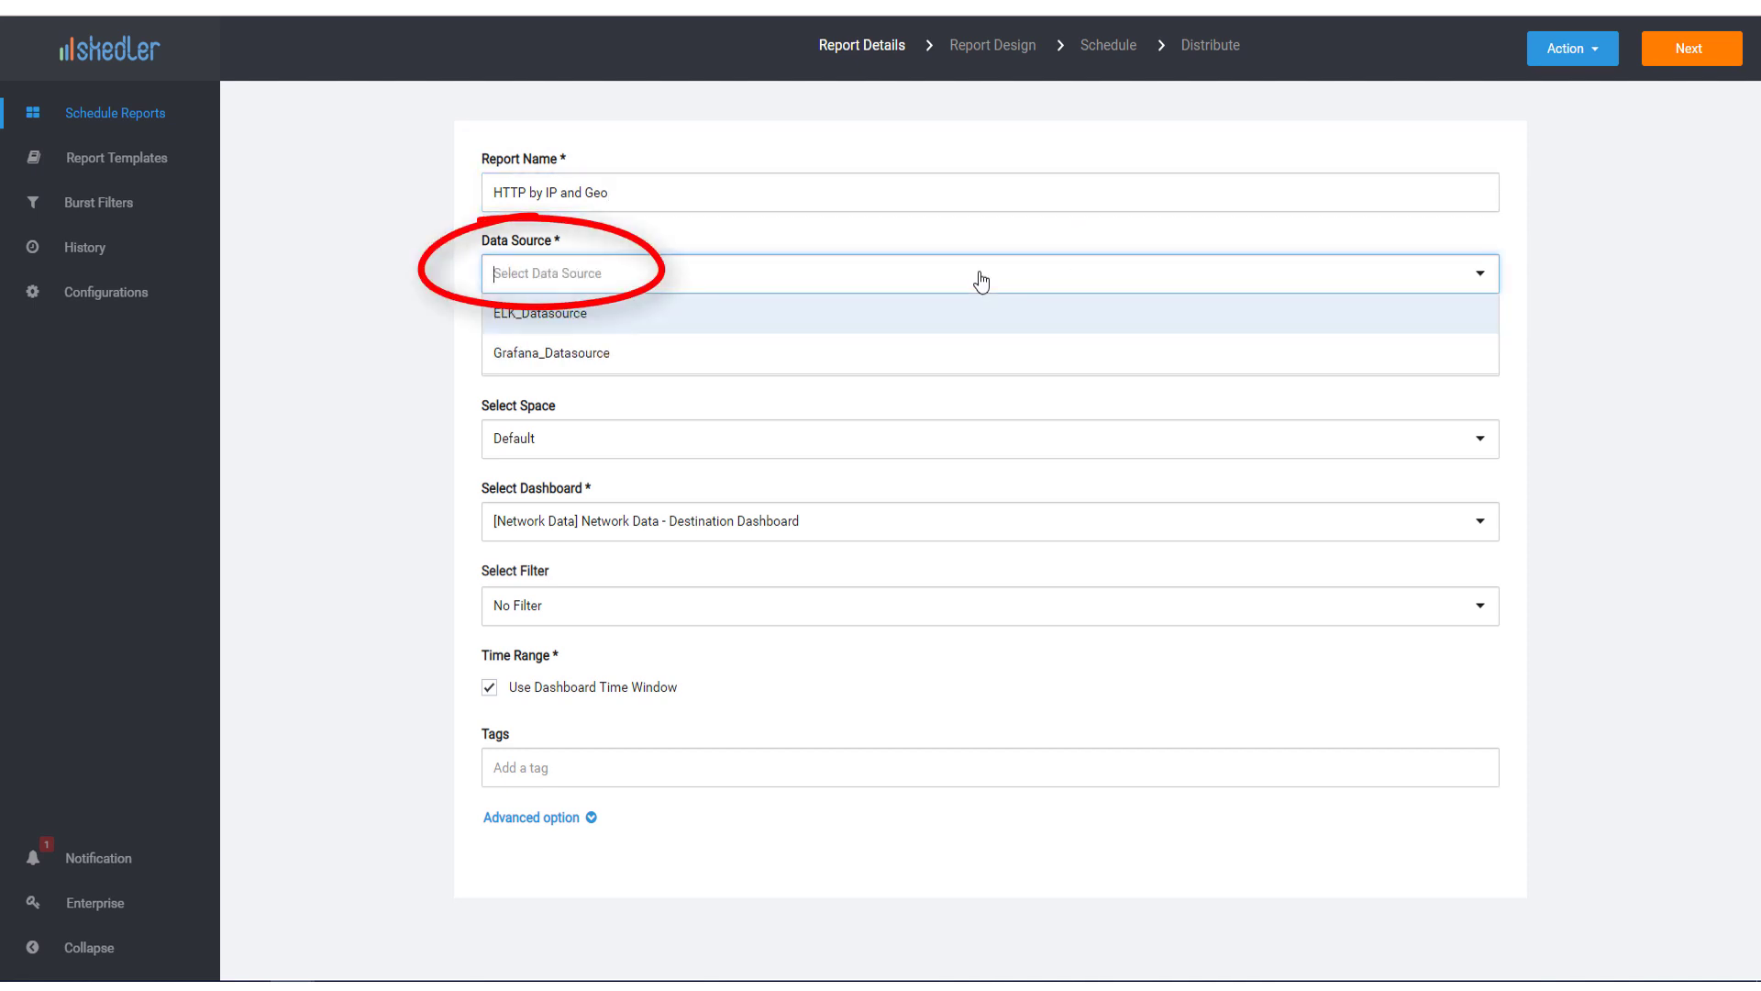
click(732, 325)
Make it a Data Table report in the Default space
click(562, 365)
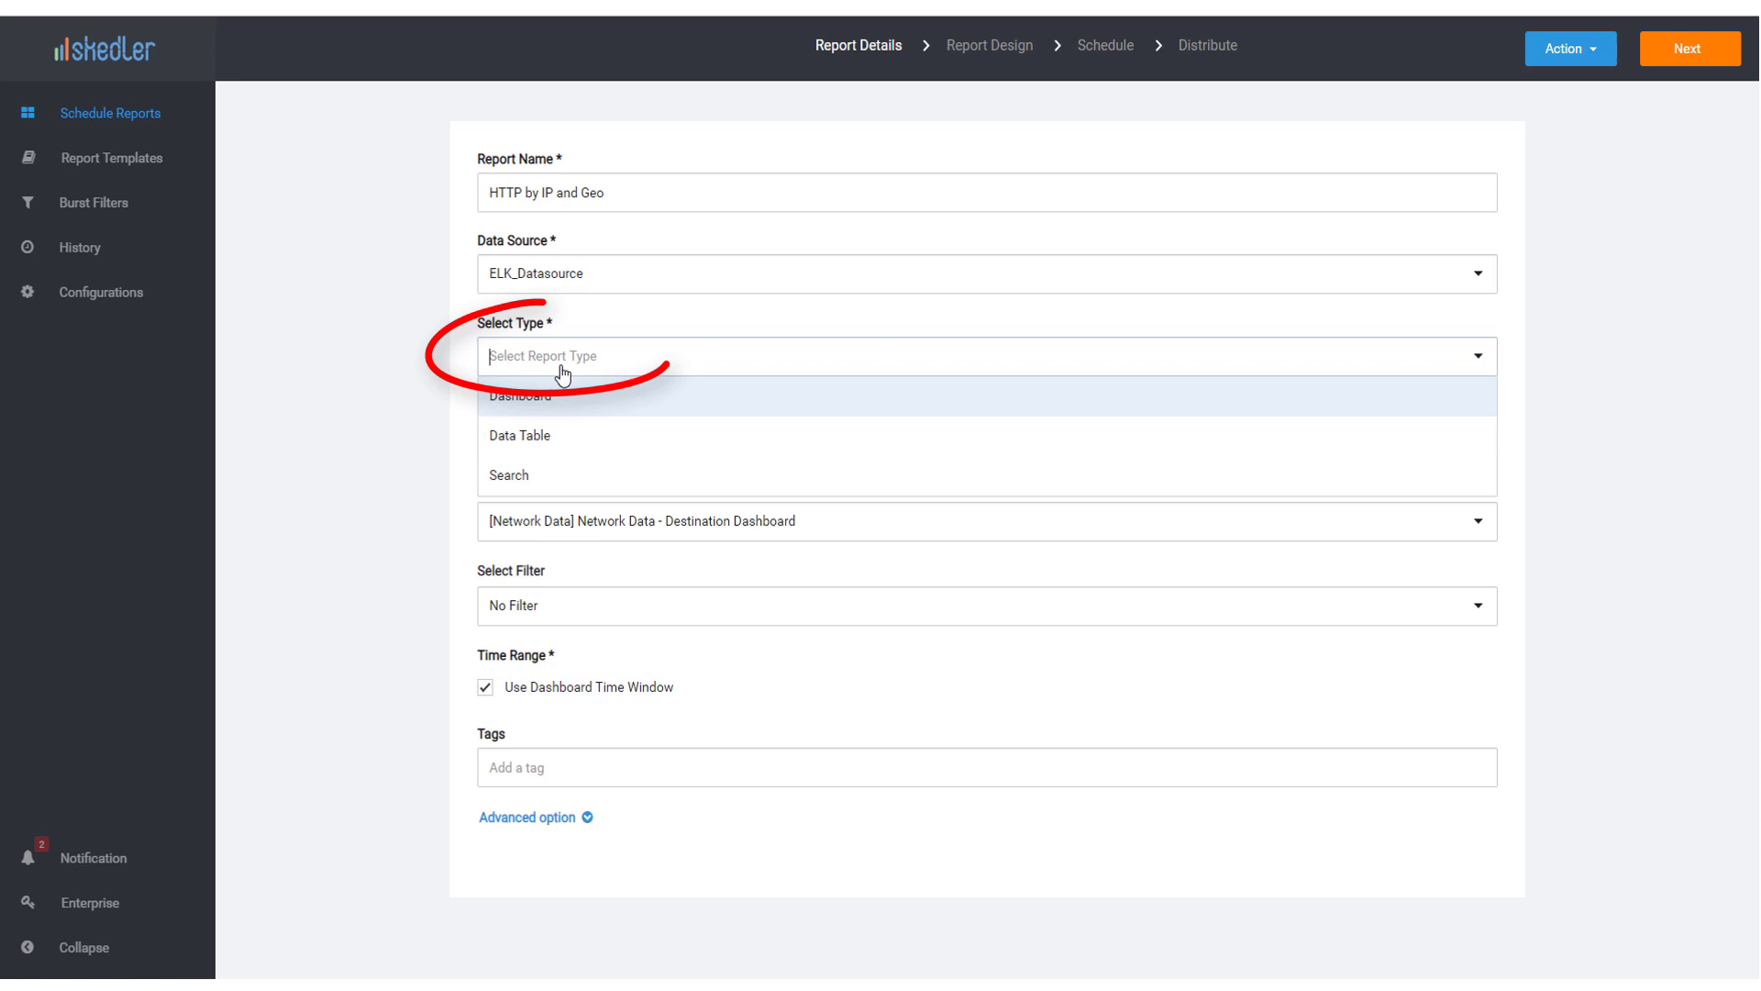
click(561, 439)
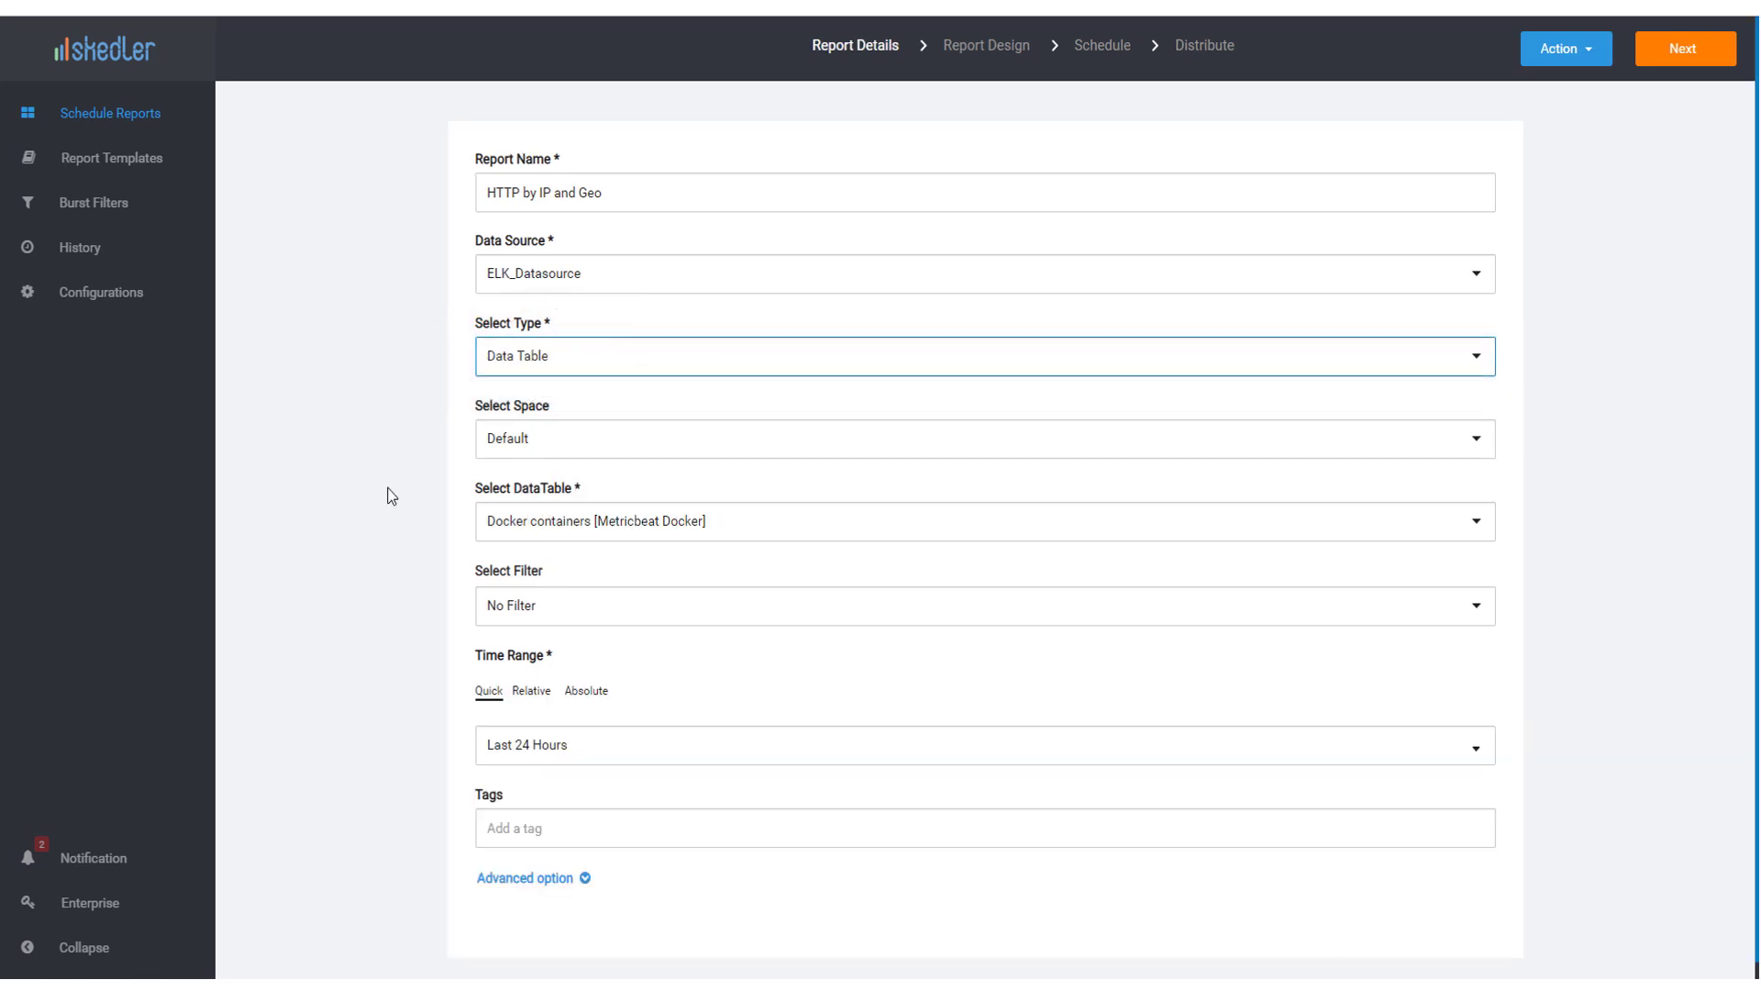
click(517, 457)
click(540, 480)
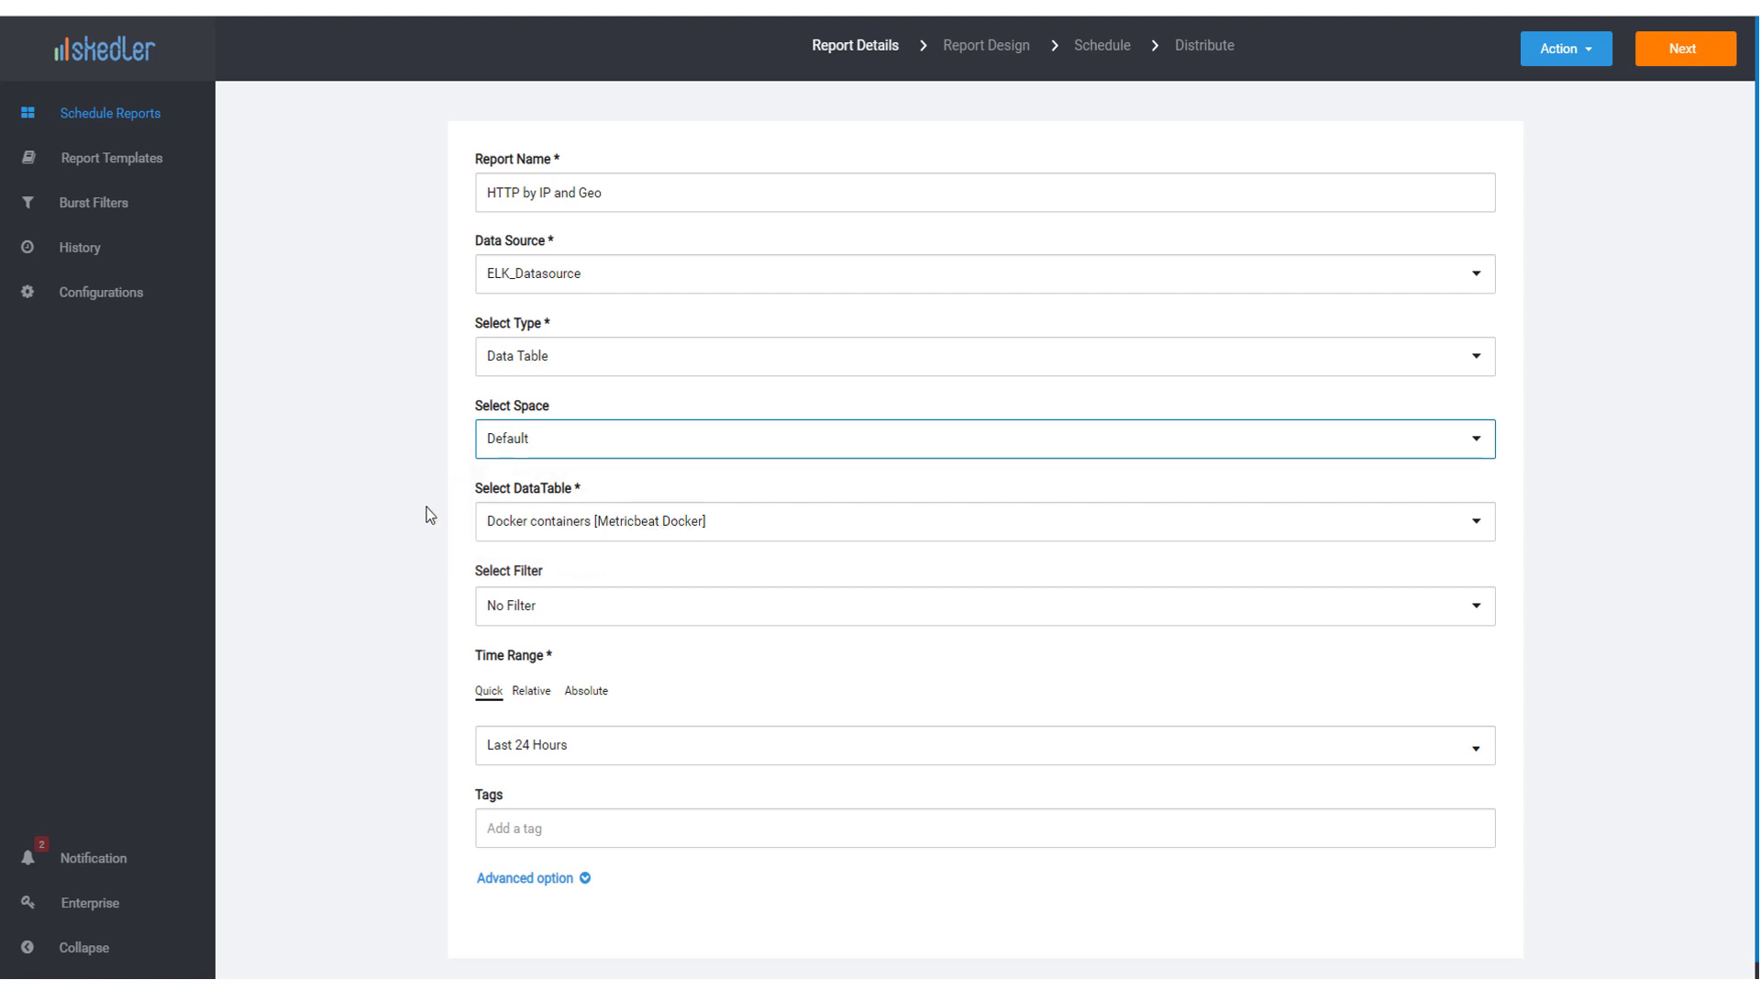
Base it on the HTTP Connections by IP and Geo table with time range Yesterday
click(558, 531)
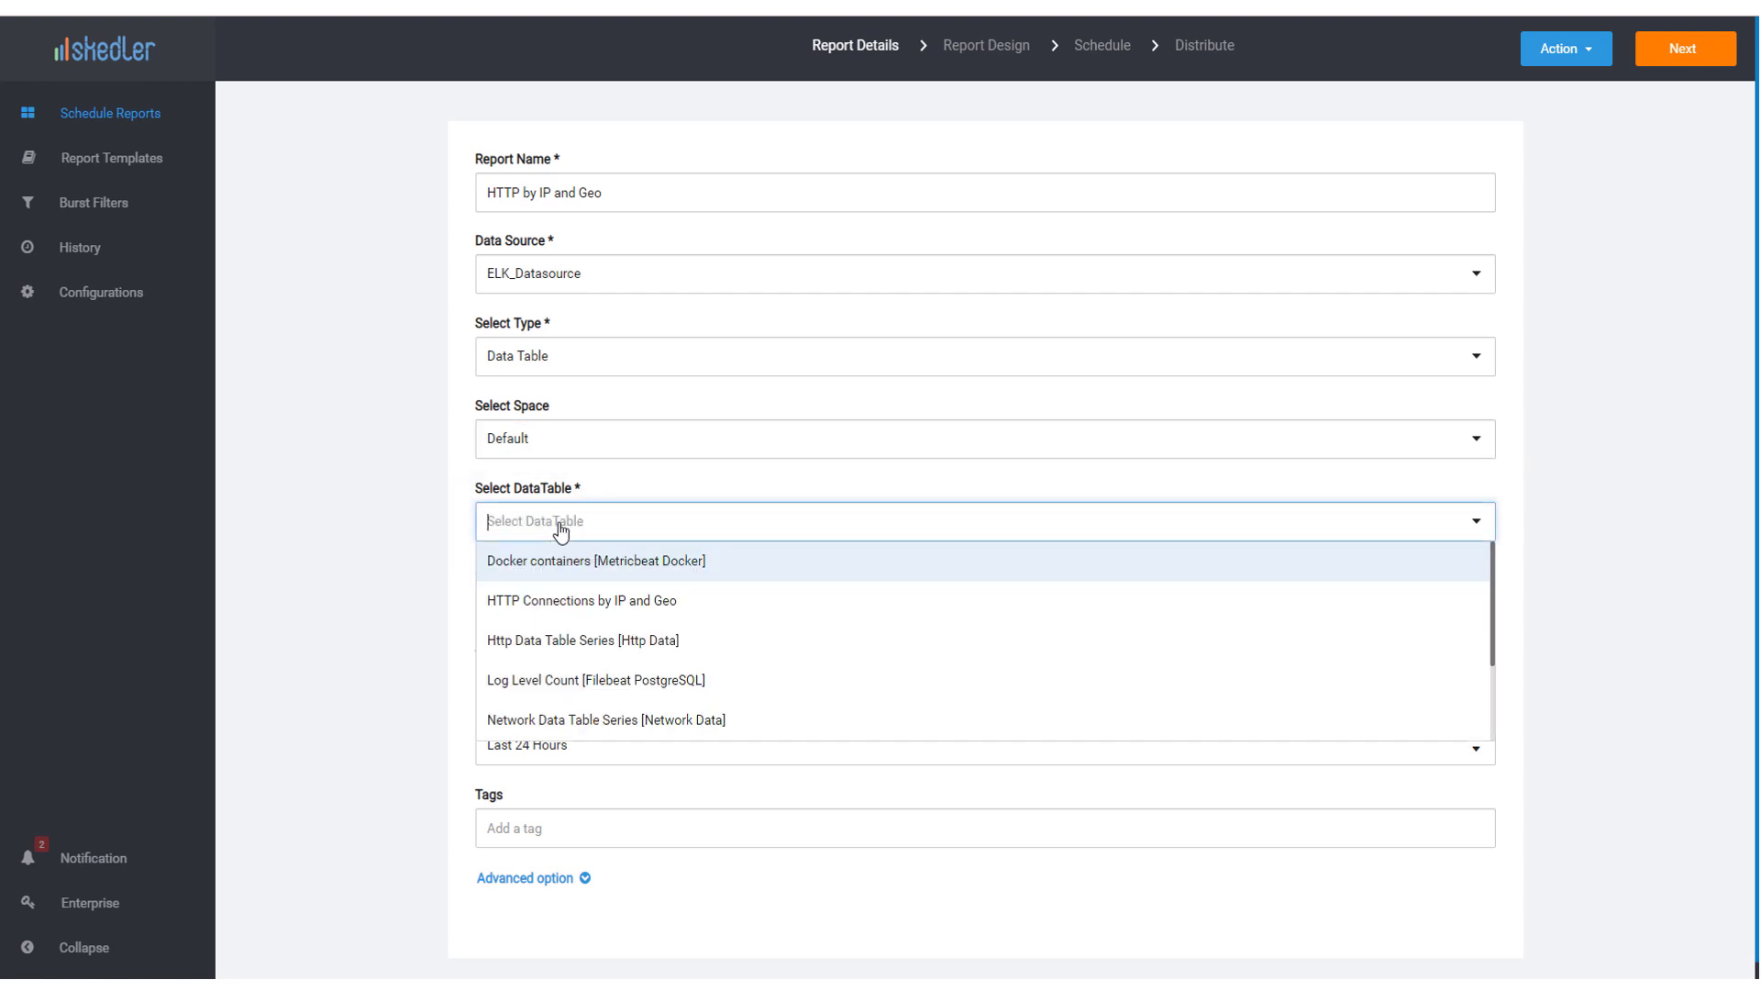
click(690, 606)
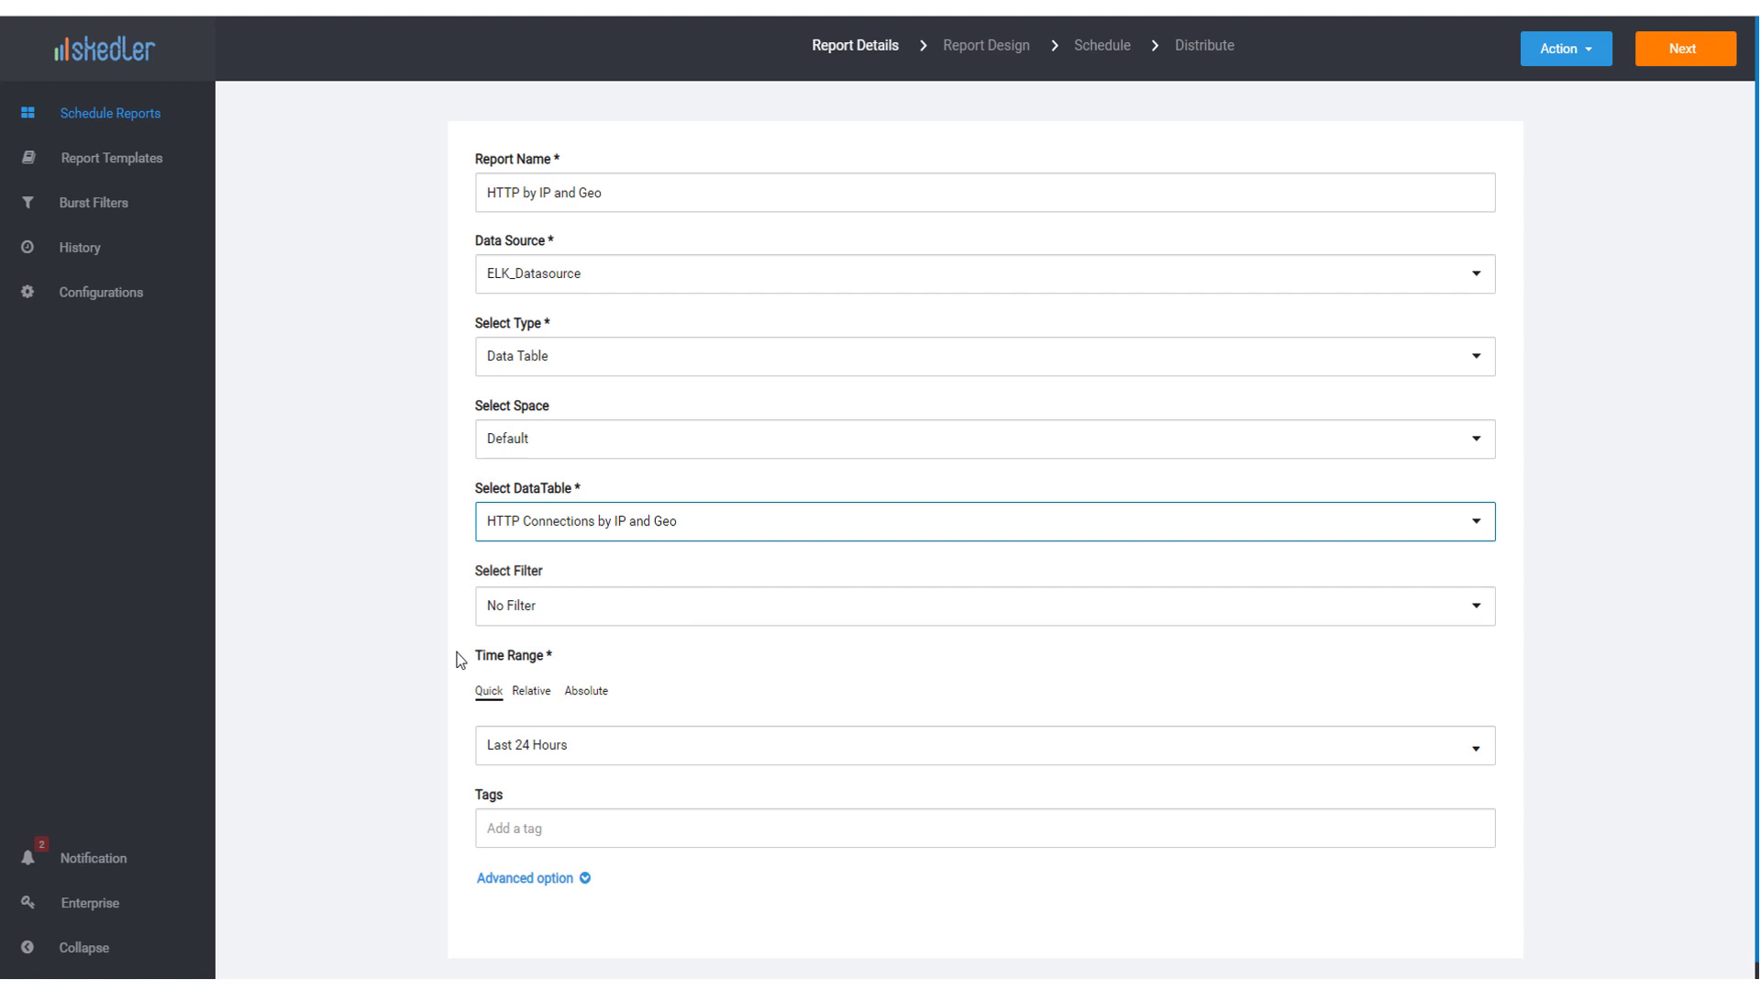
click(571, 748)
scroll(572, 638, down, 3)
click(571, 623)
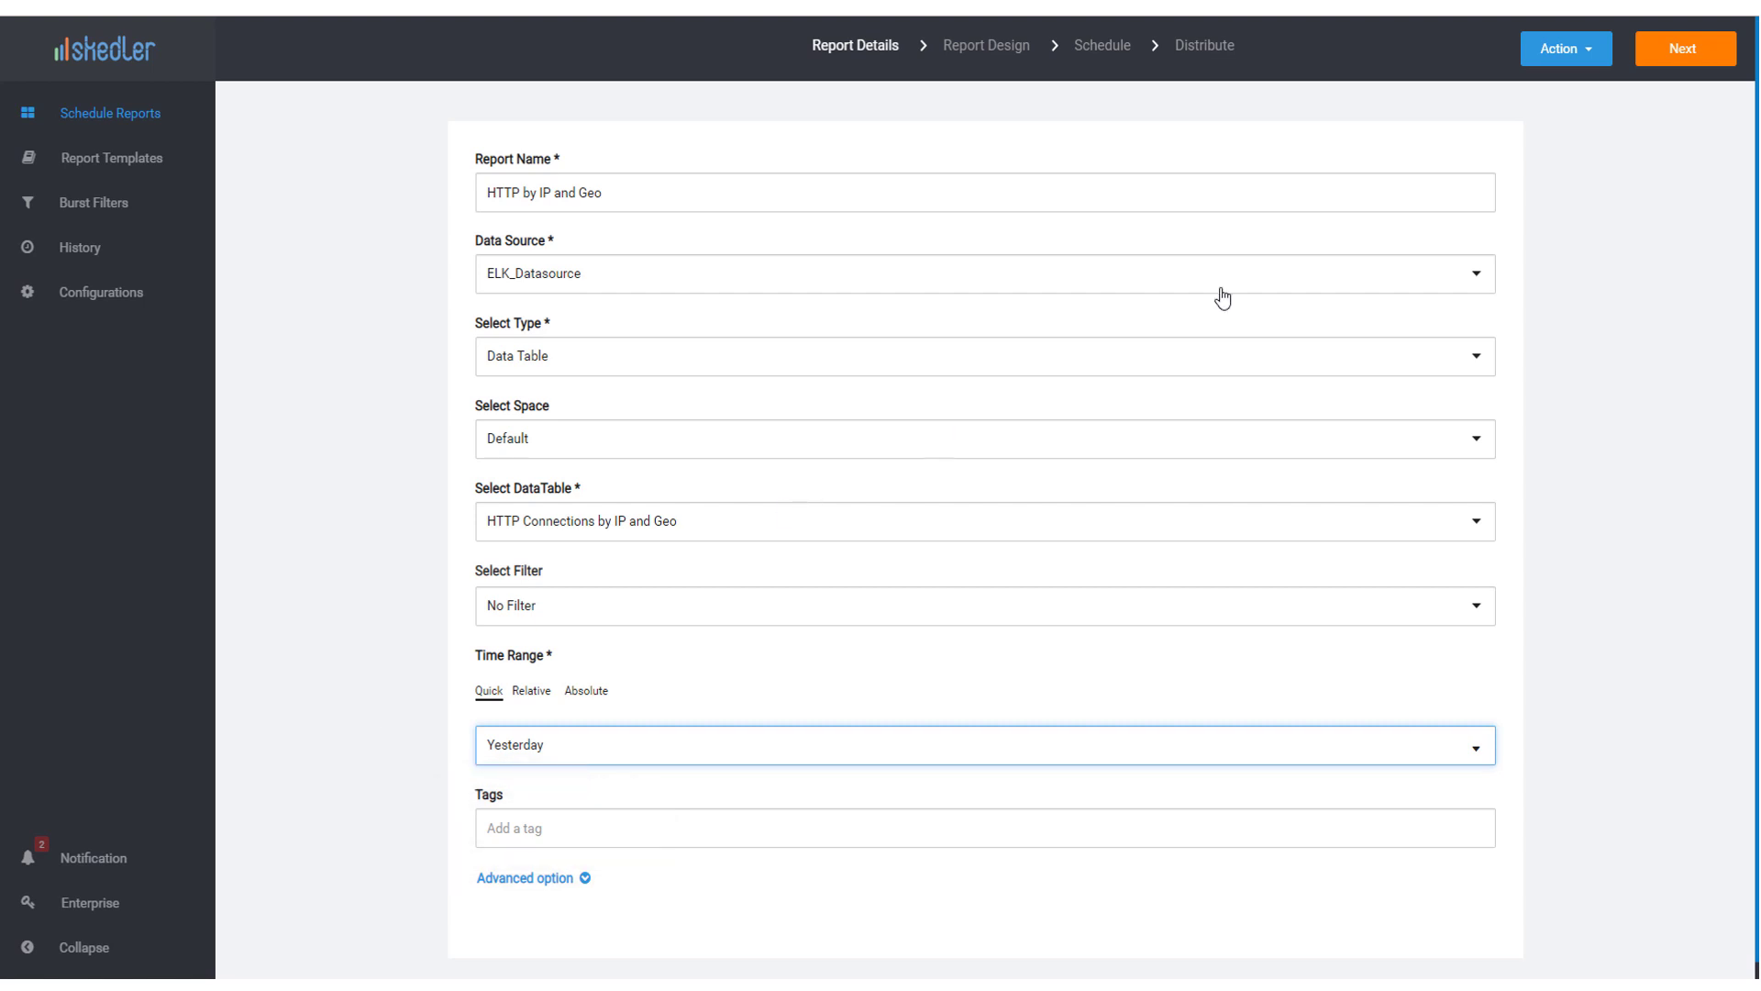
click(1668, 56)
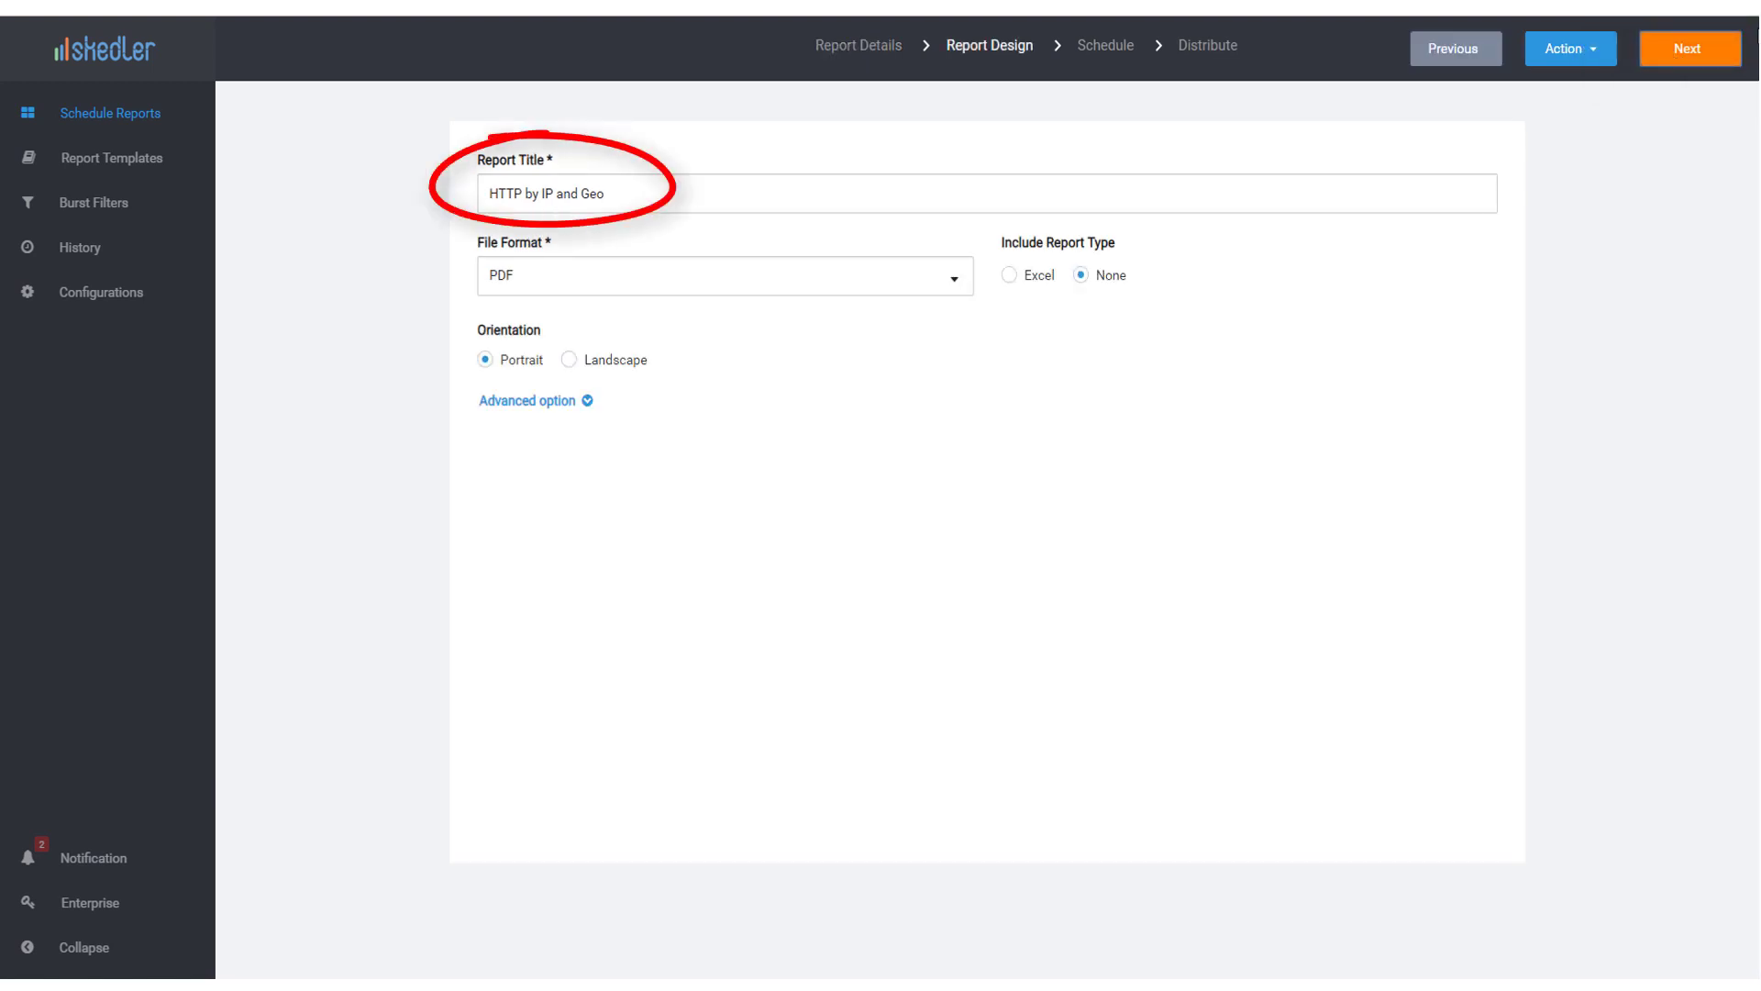
Keep PDF as the file format and include an Excel copy of the report
click(673, 283)
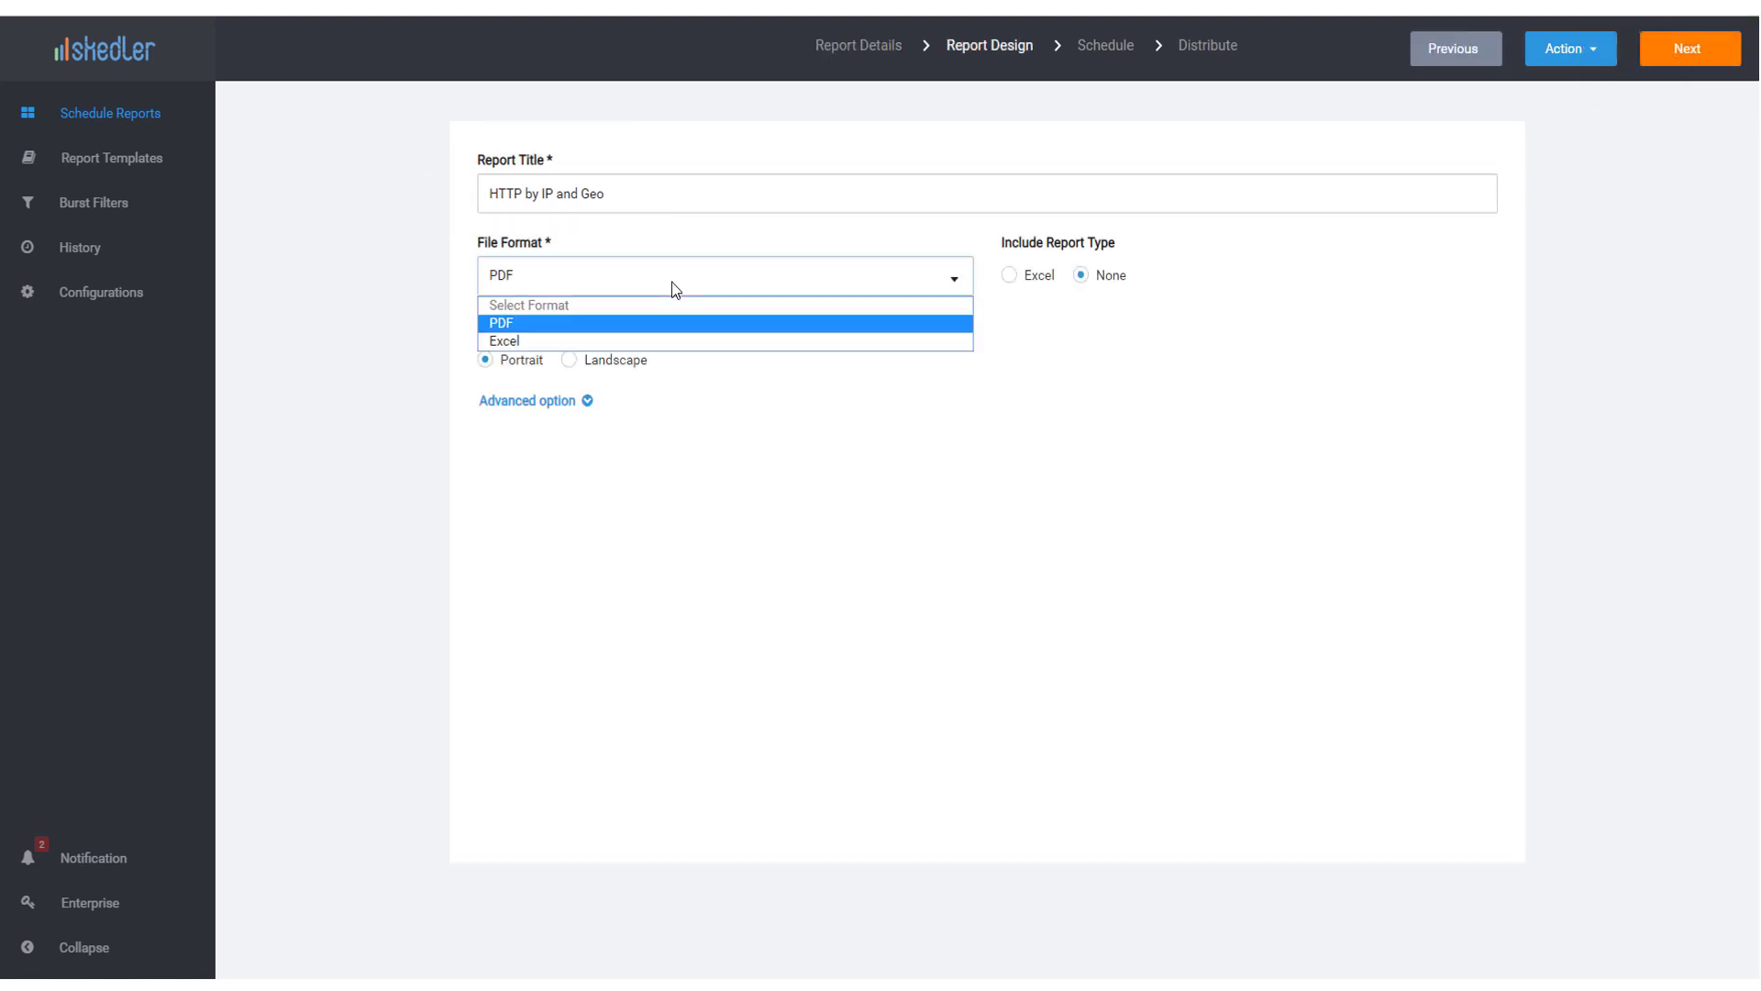
click(617, 327)
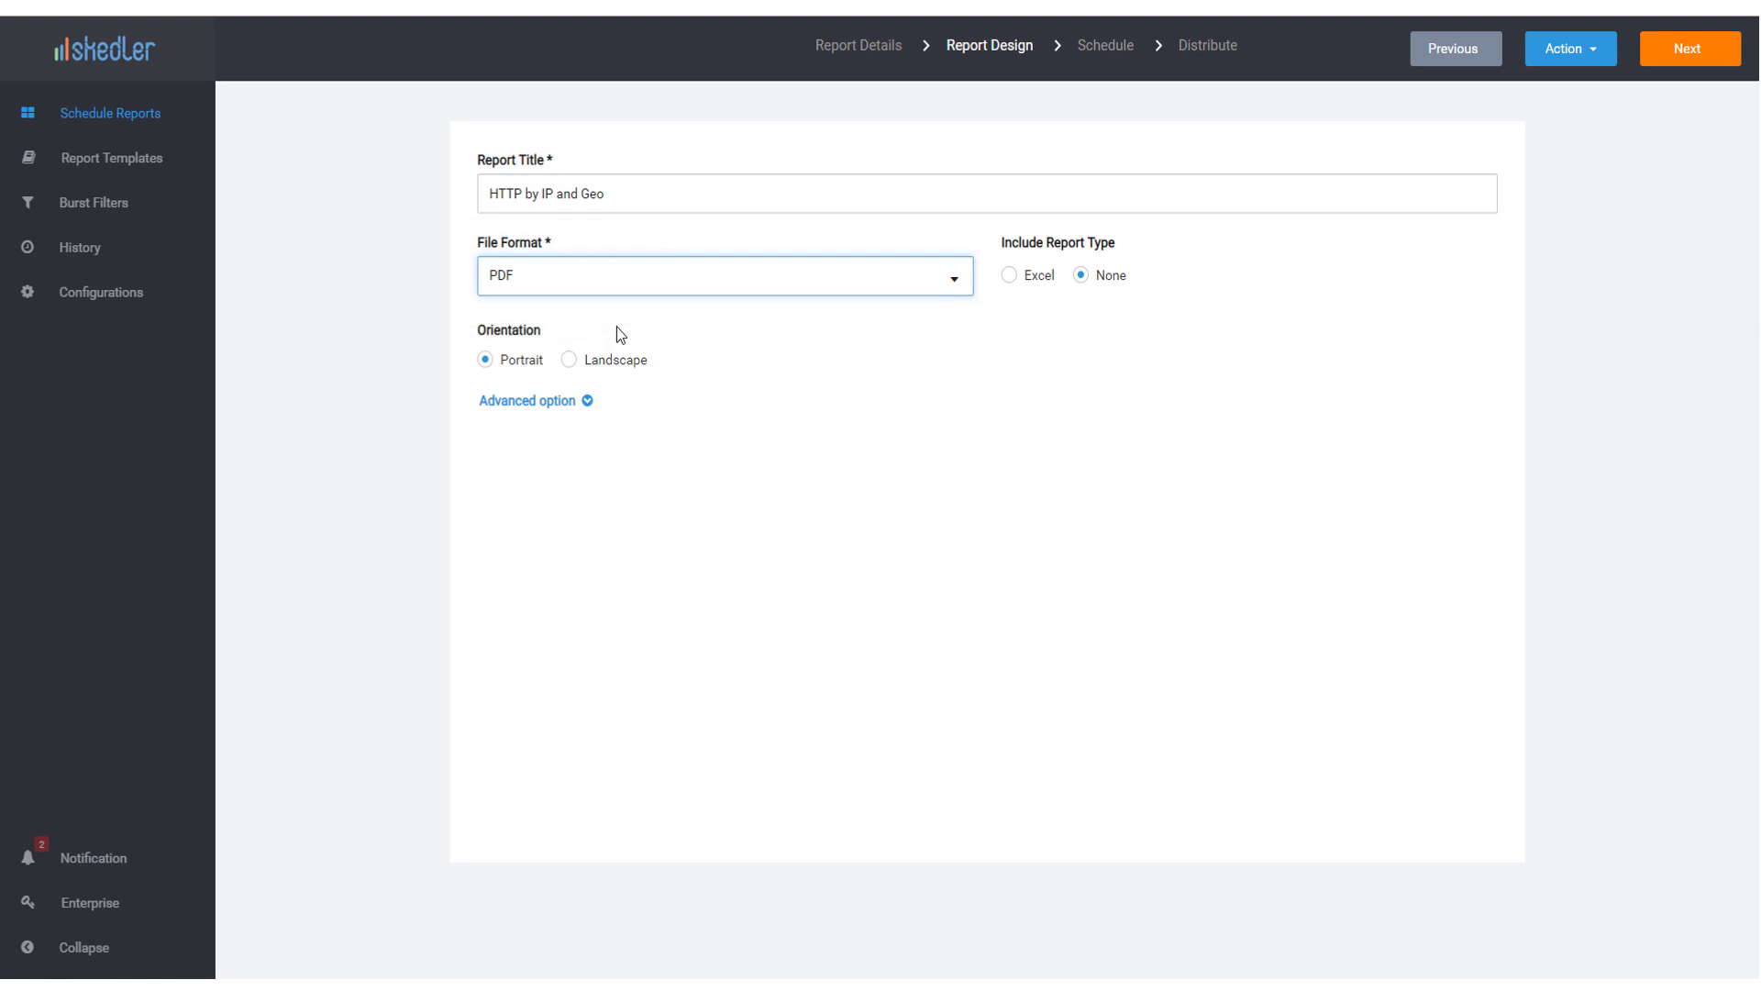
click(1009, 282)
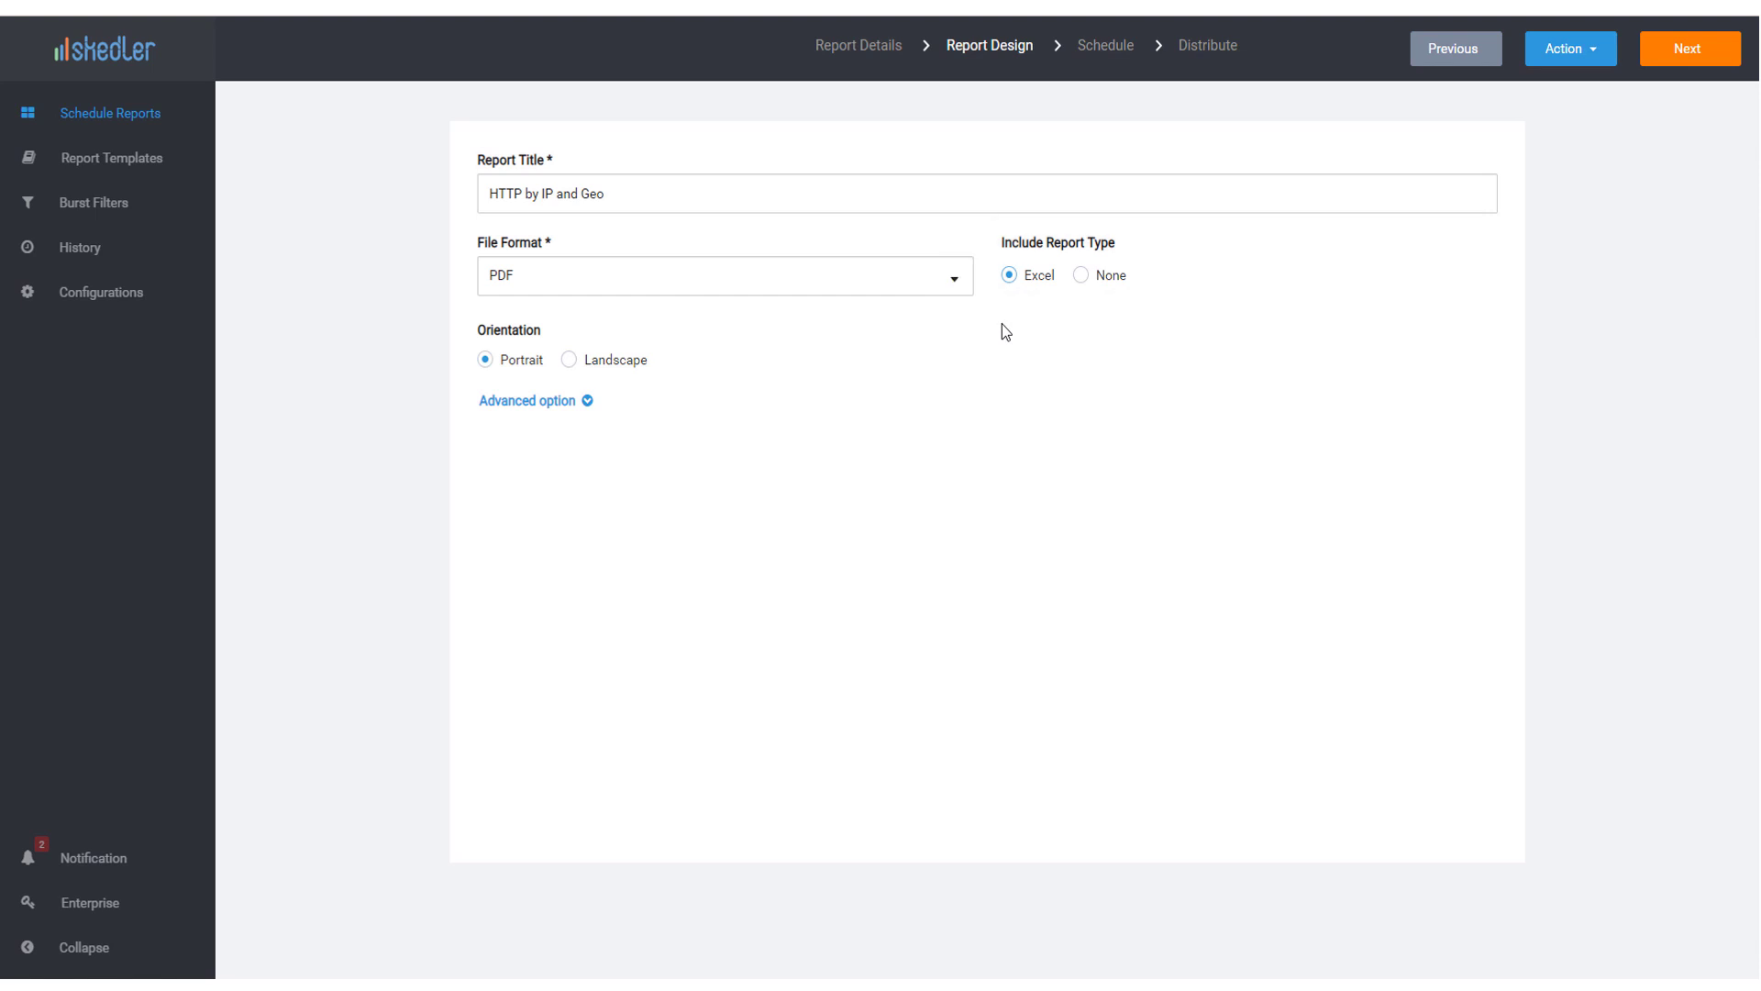
click(1681, 56)
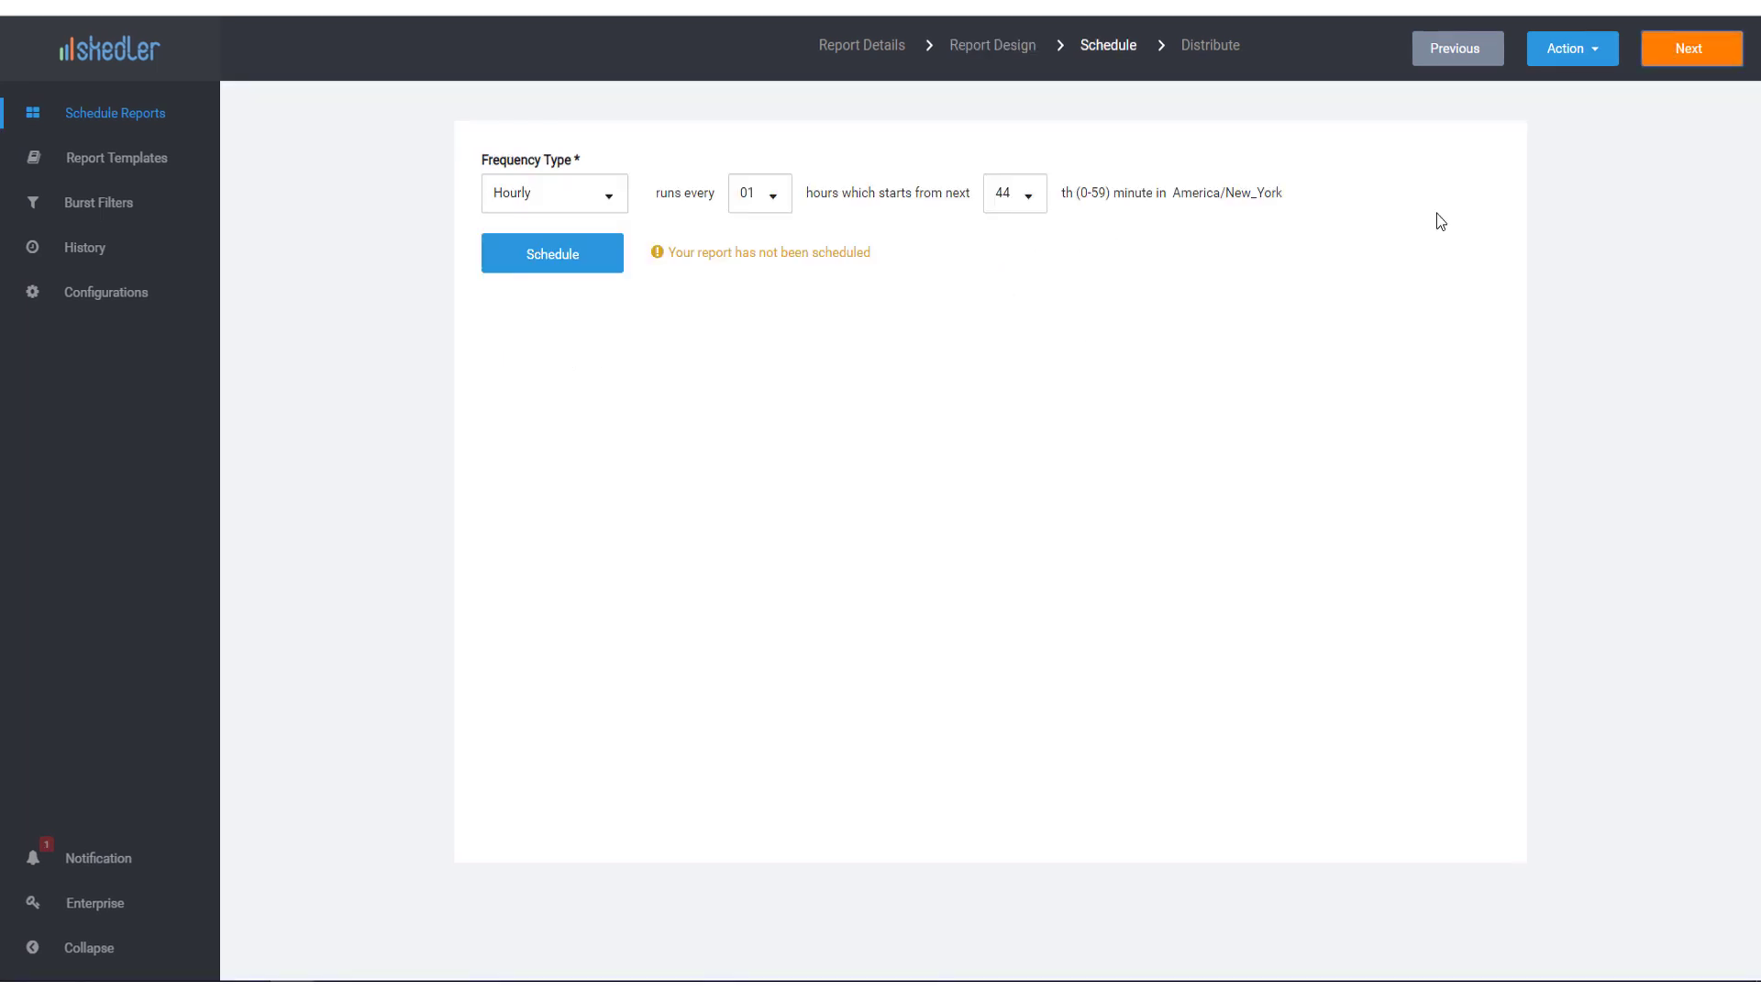
Schedule the report daily at 08:00, running on weekdays only
click(599, 200)
click(559, 266)
click(717, 200)
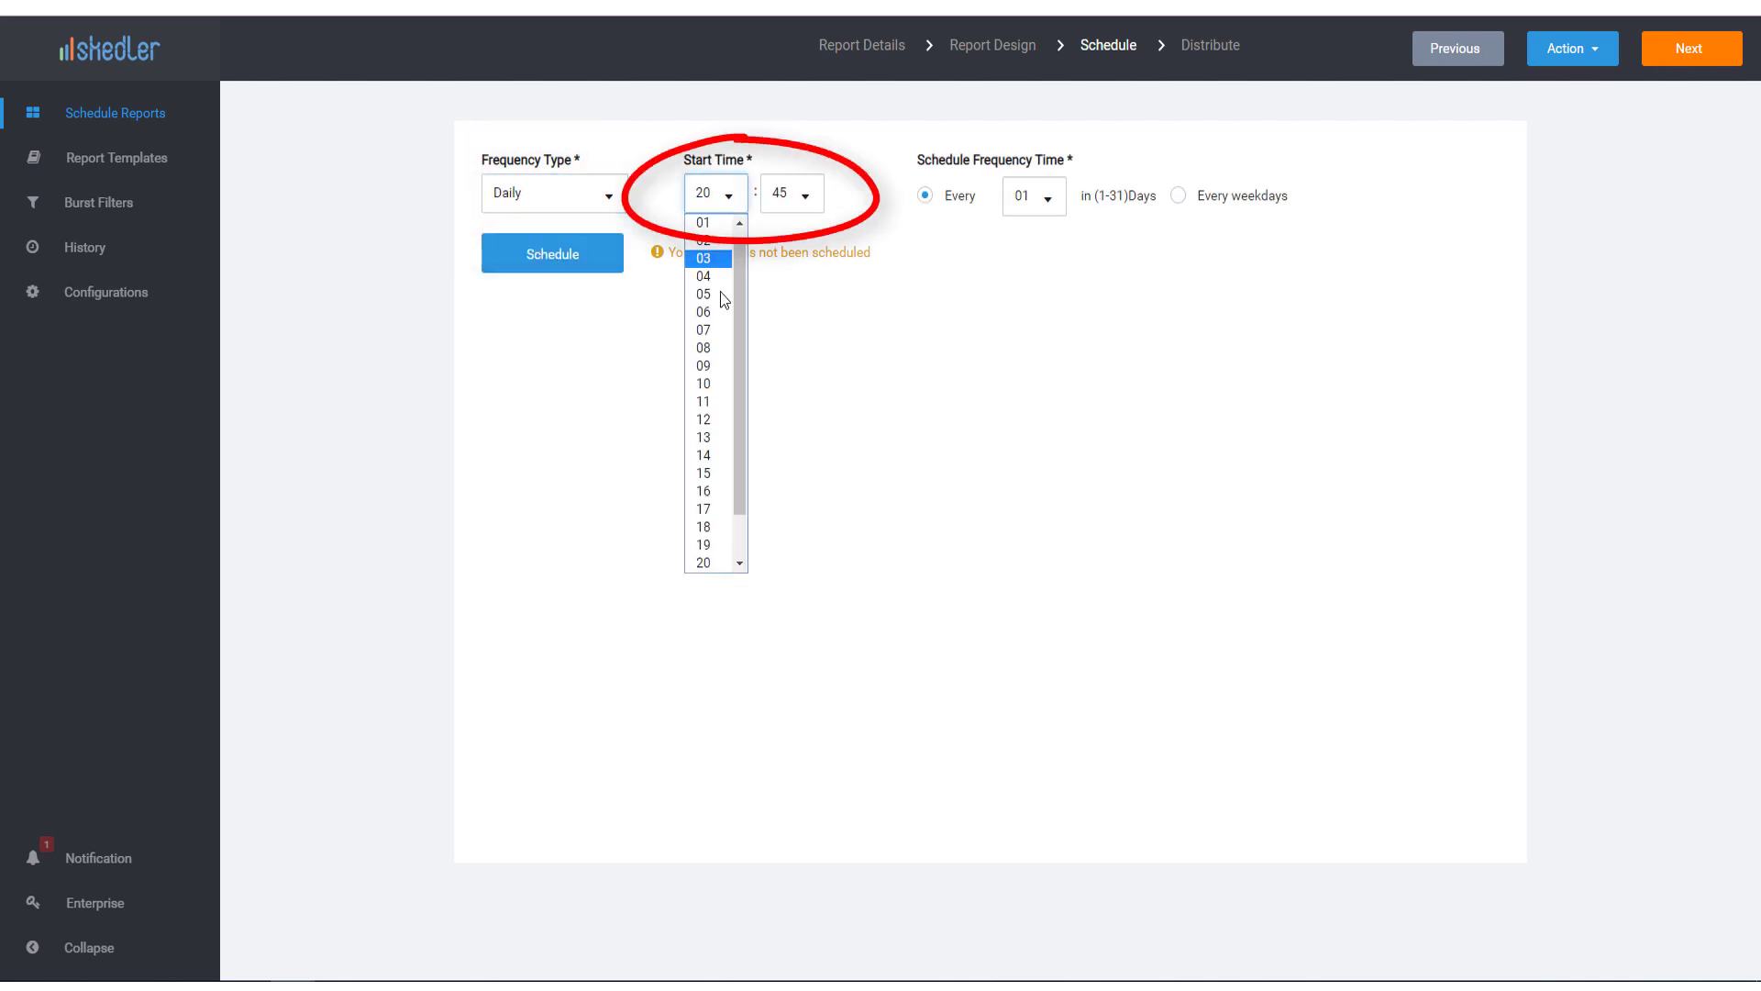
click(708, 353)
click(796, 199)
drag(812, 383, 812, 241)
click(778, 223)
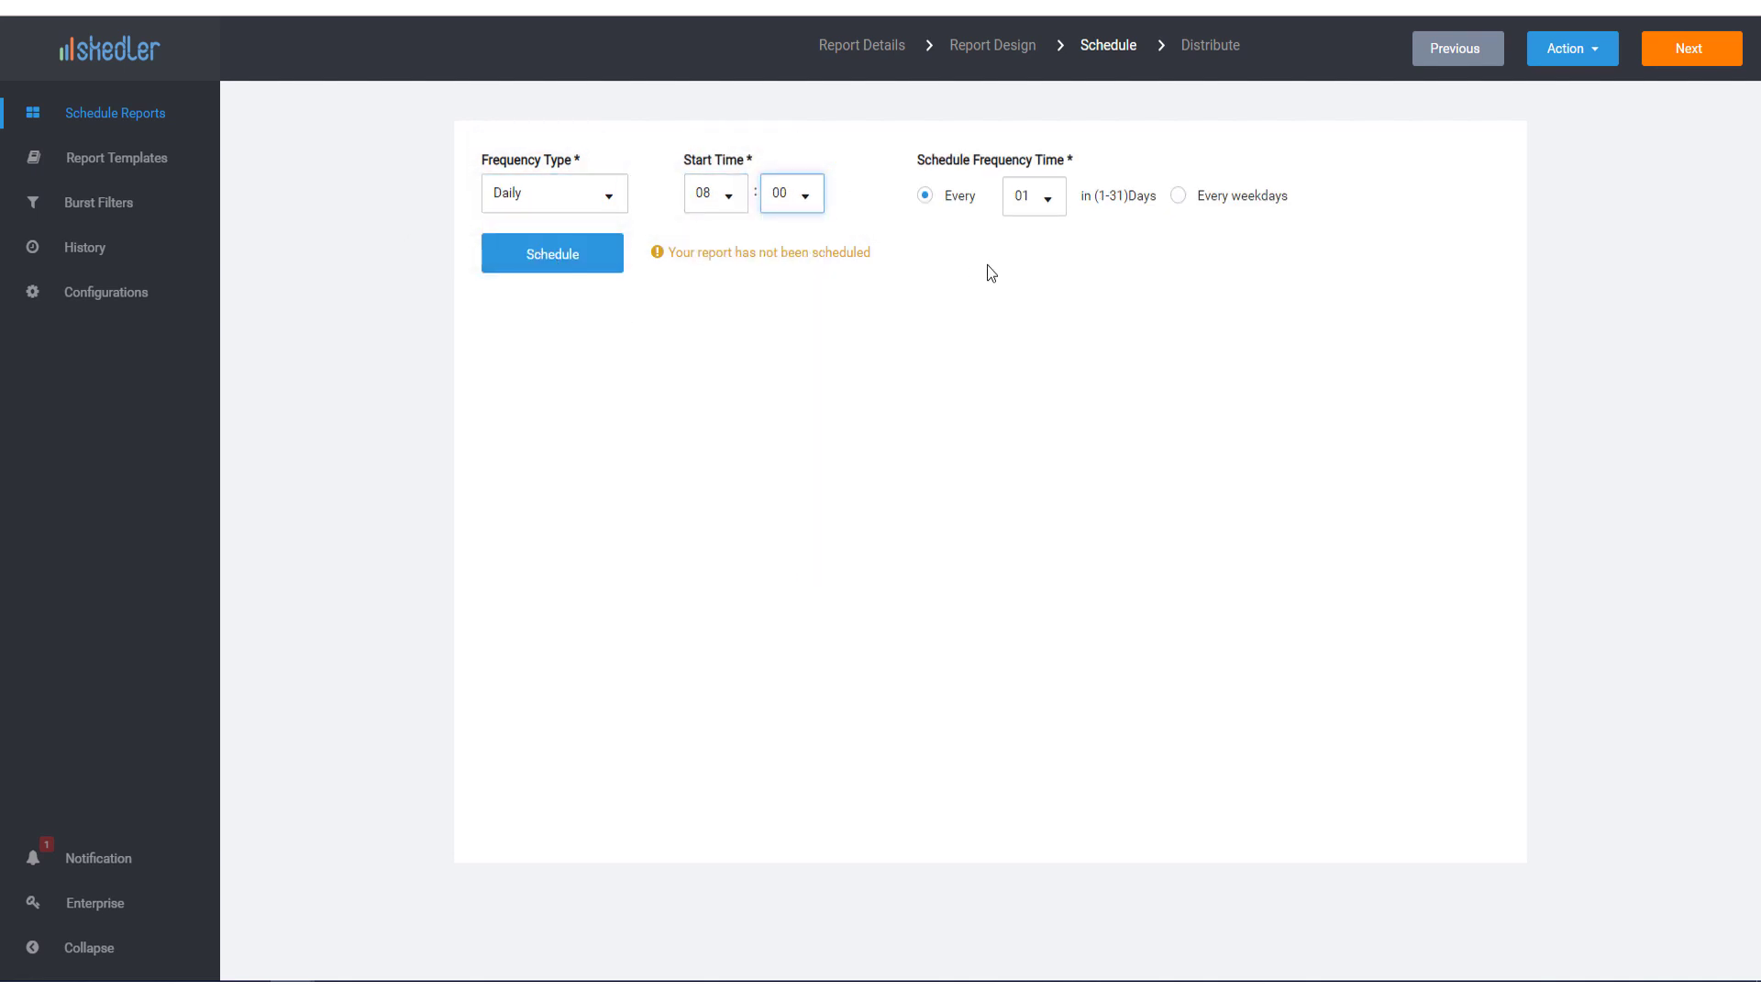
click(1179, 197)
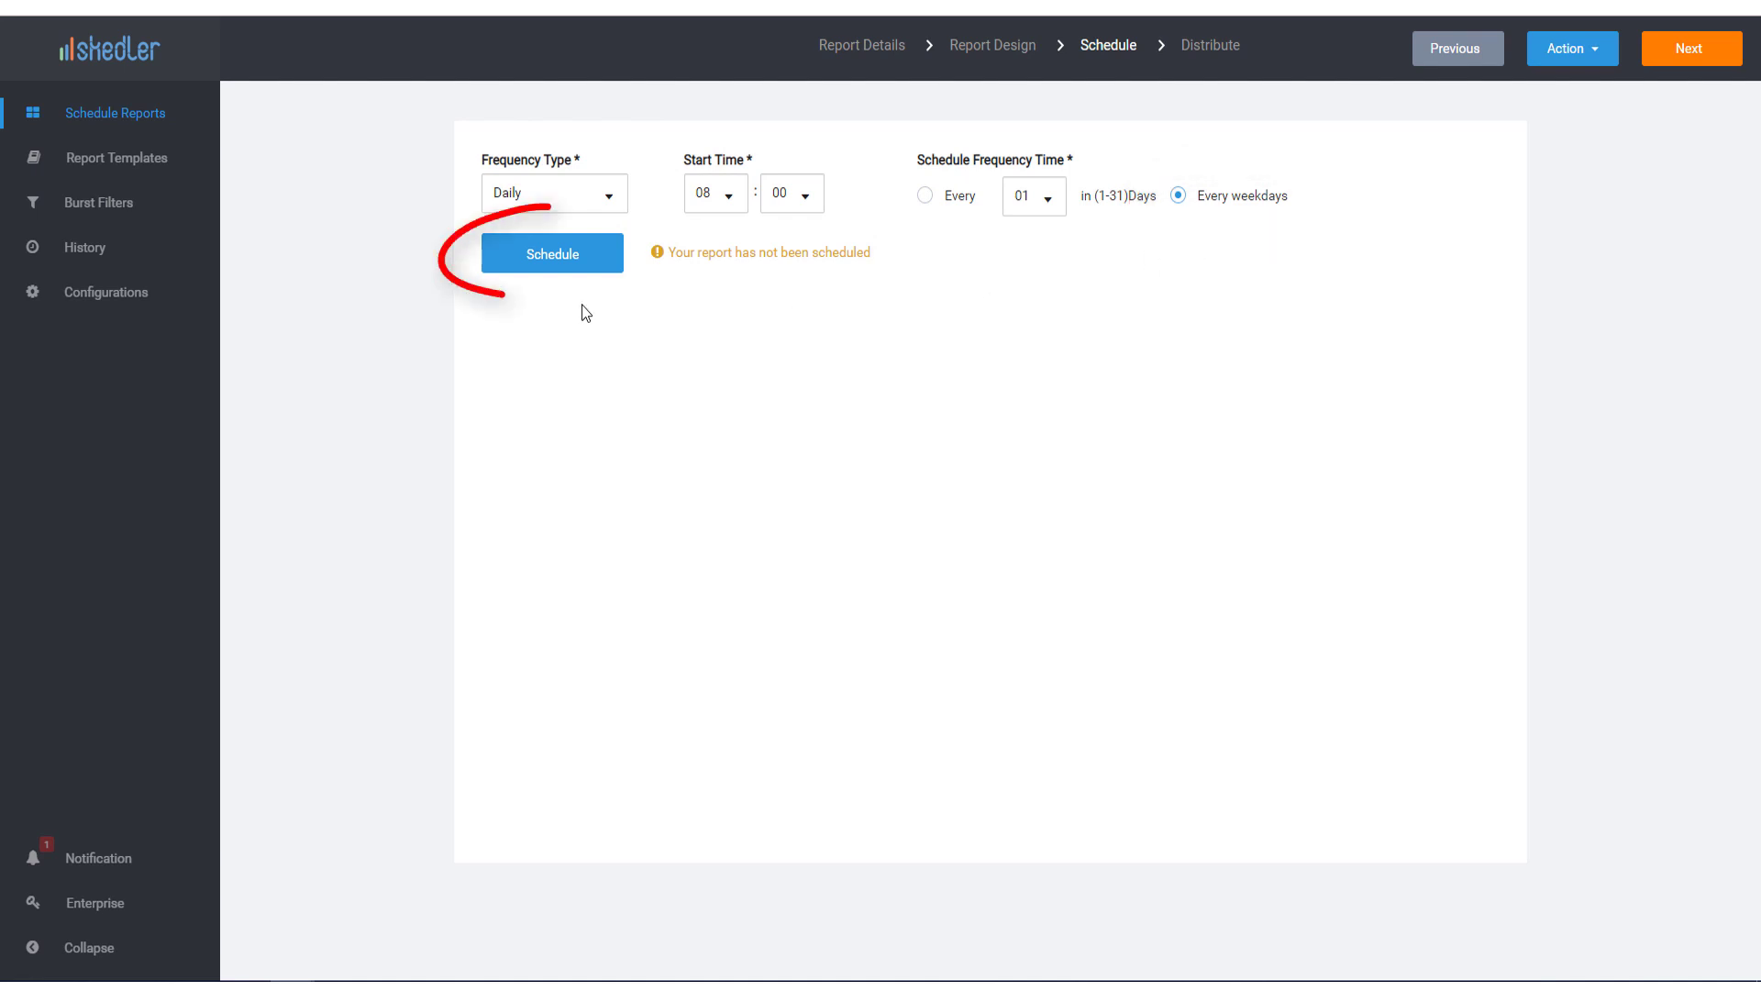
click(558, 258)
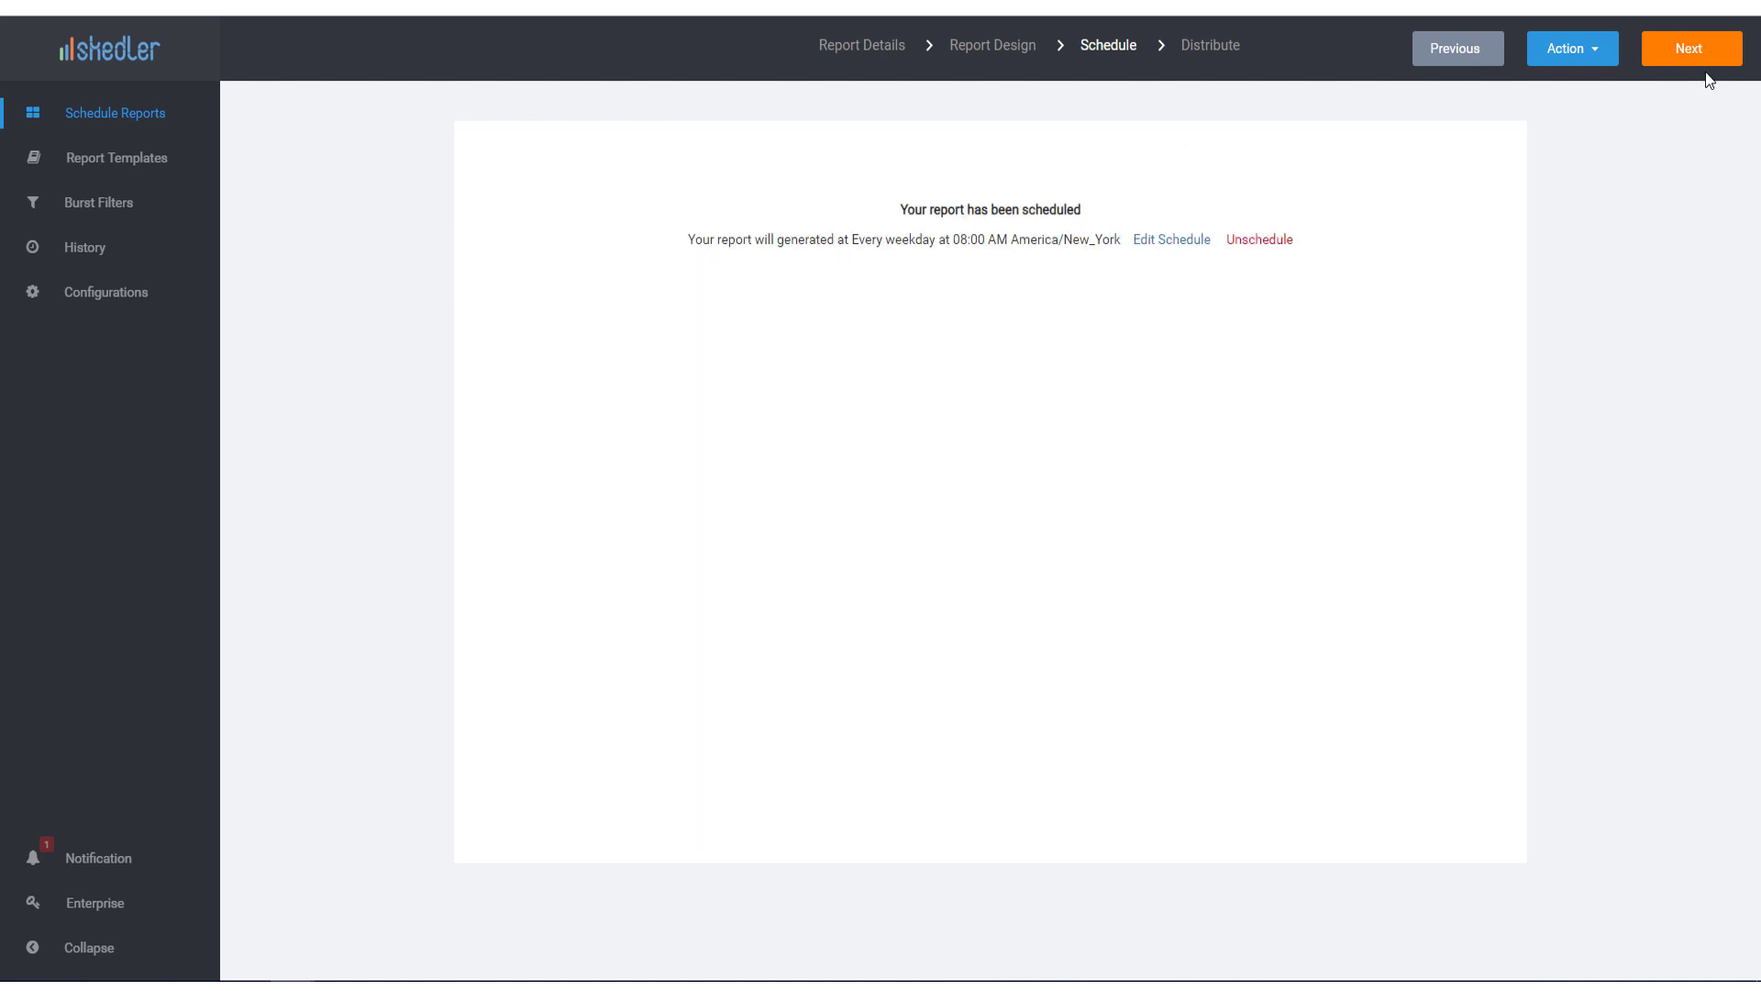
click(1700, 62)
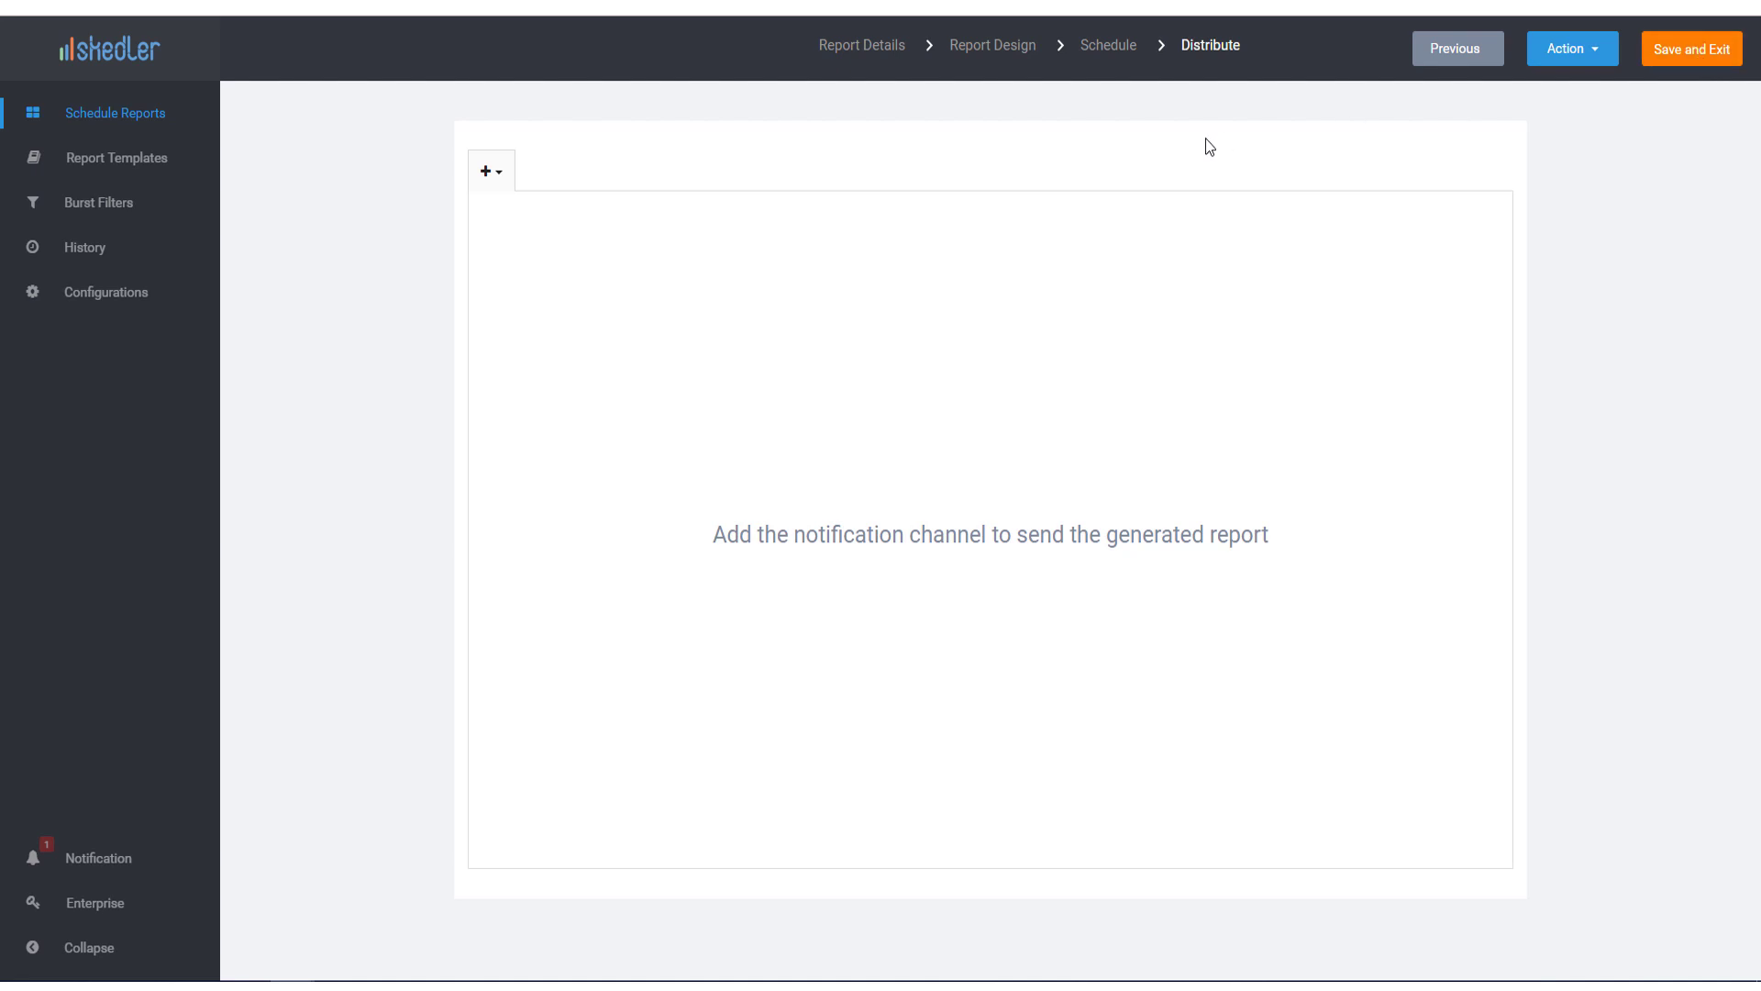
Add a Mail Channel for email delivery, then save and exit the report
click(515, 175)
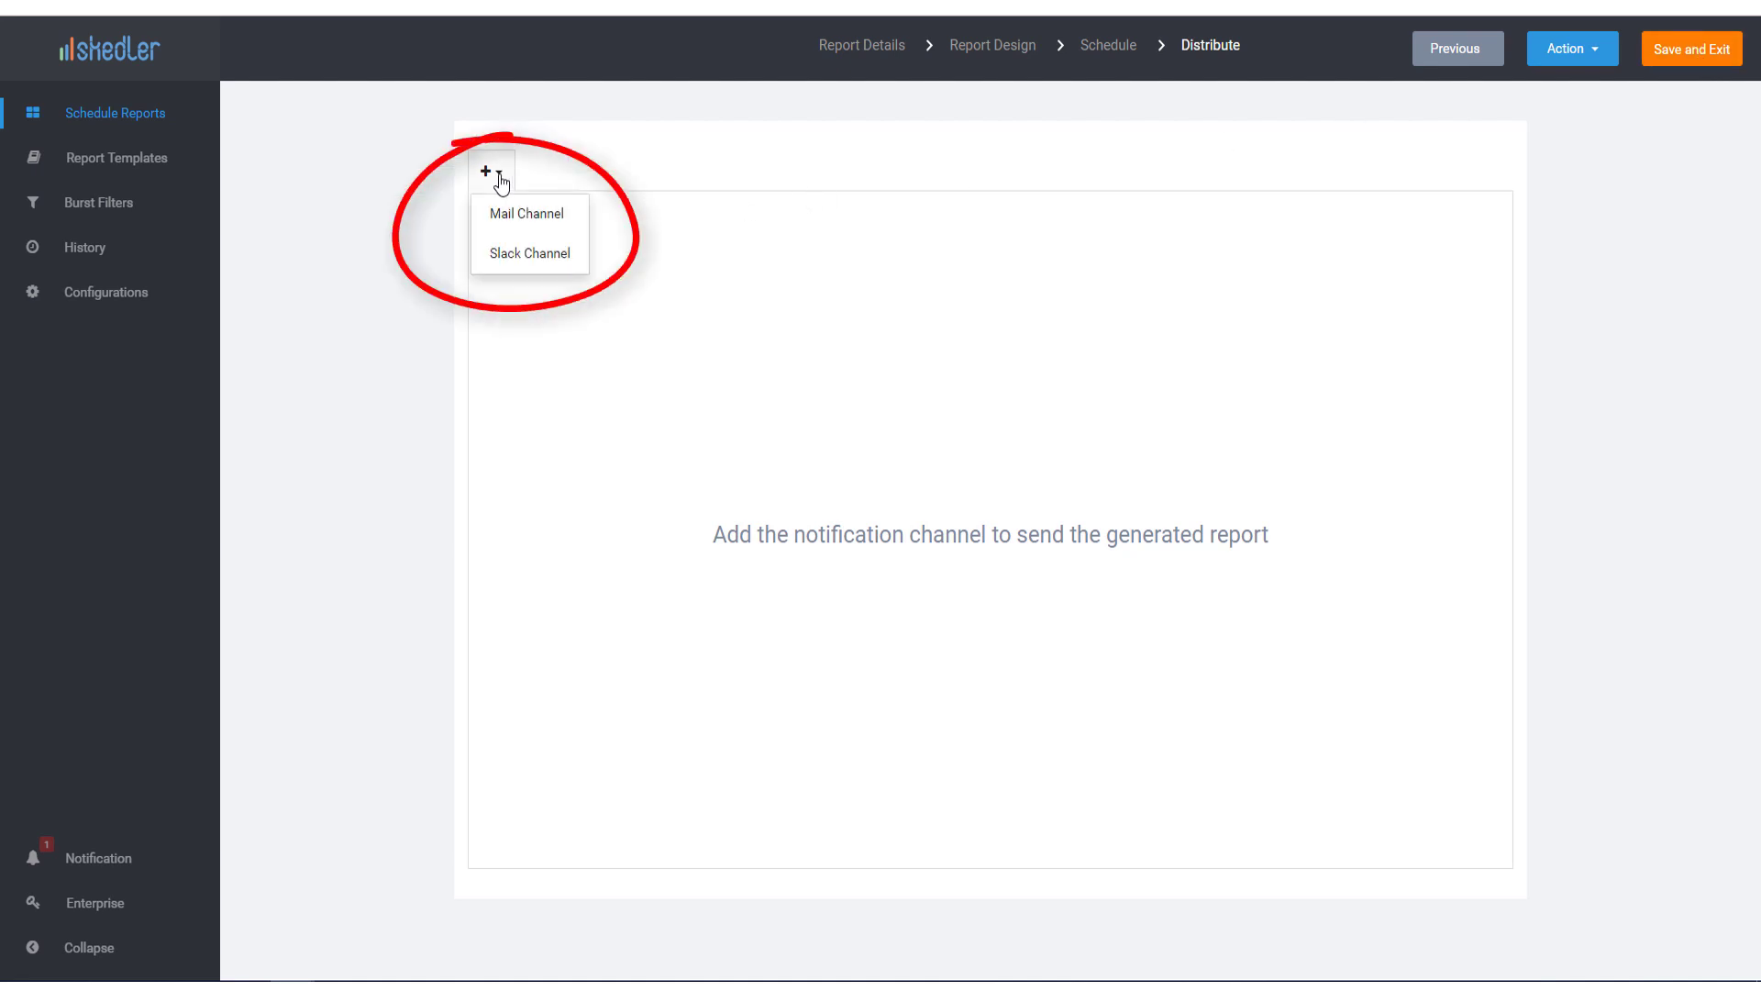
click(564, 220)
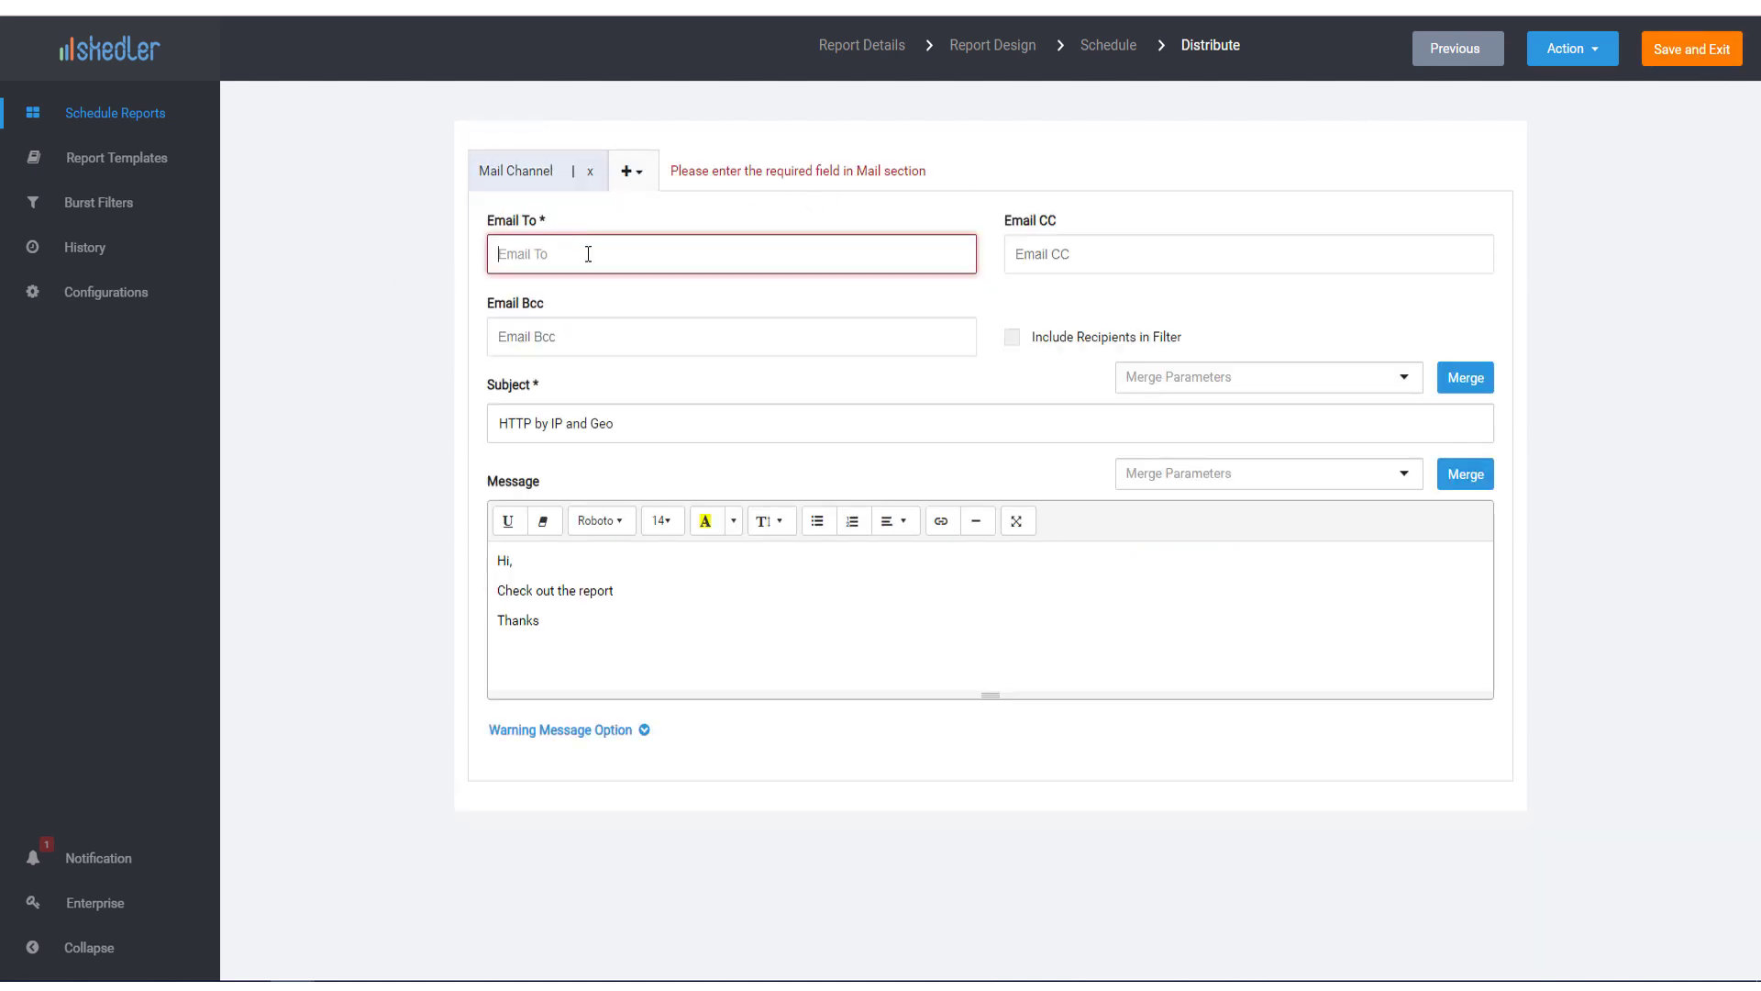
text(bonnie)
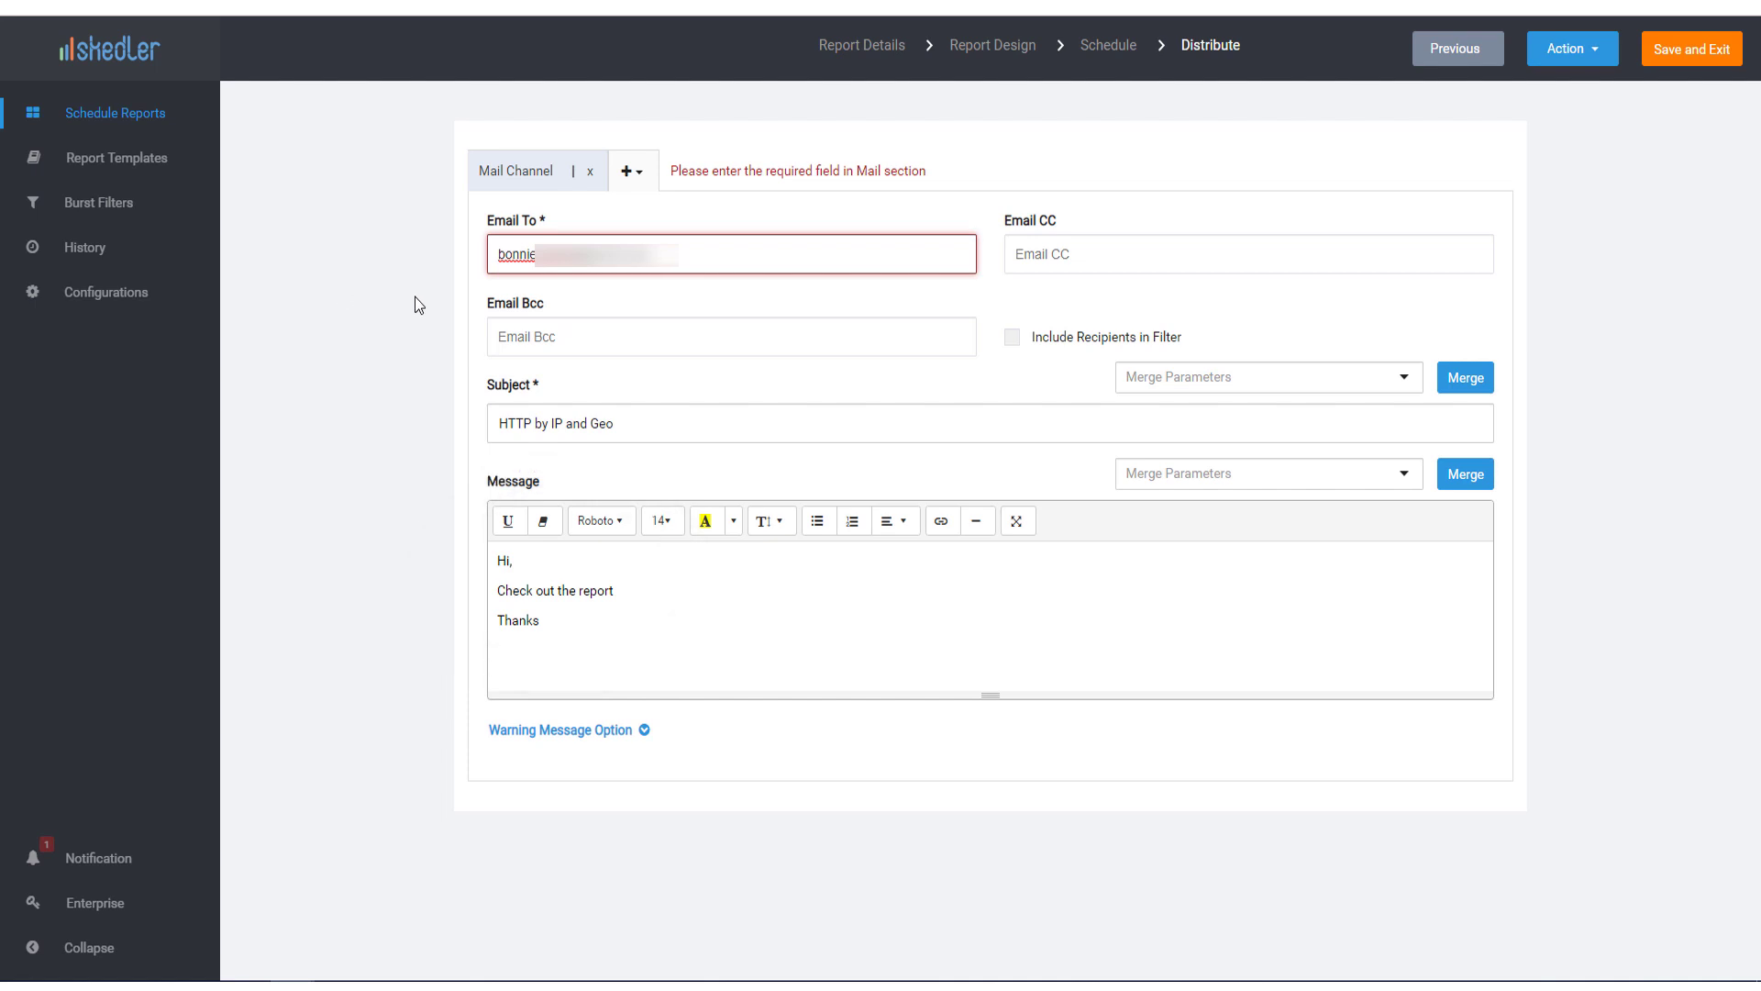
click(1685, 61)
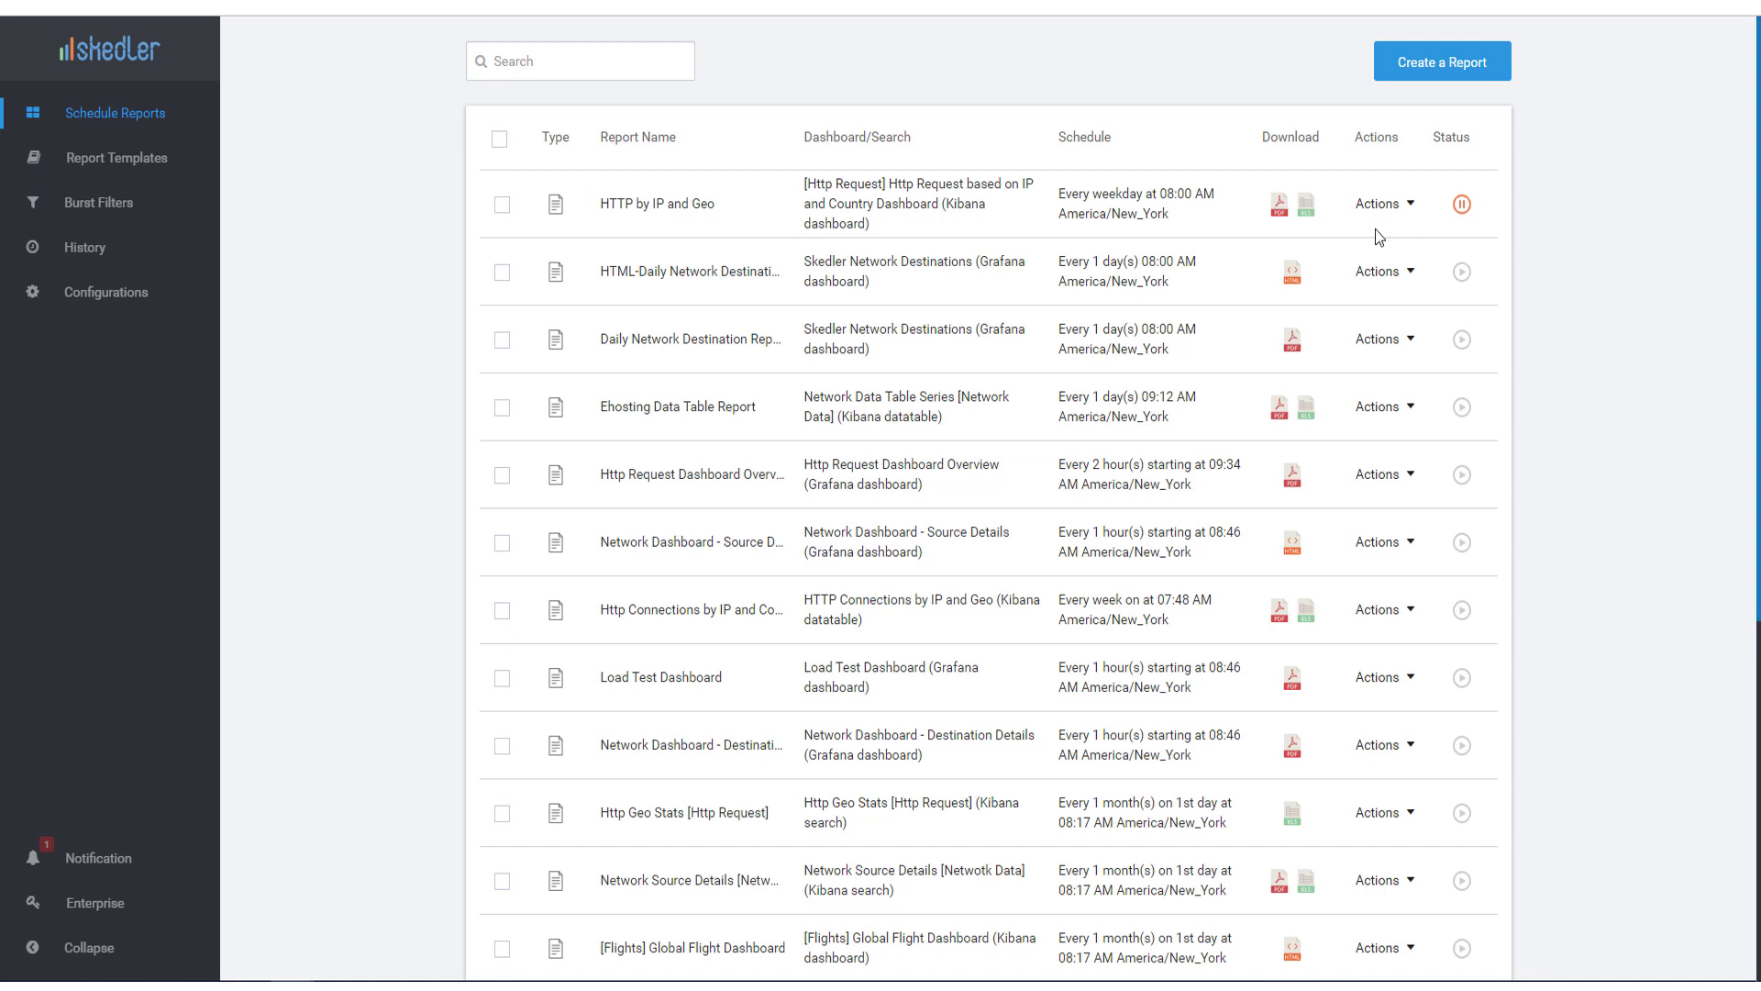
Download the HTTP by IP and Geo report as Excel and email it immediately
click(1305, 210)
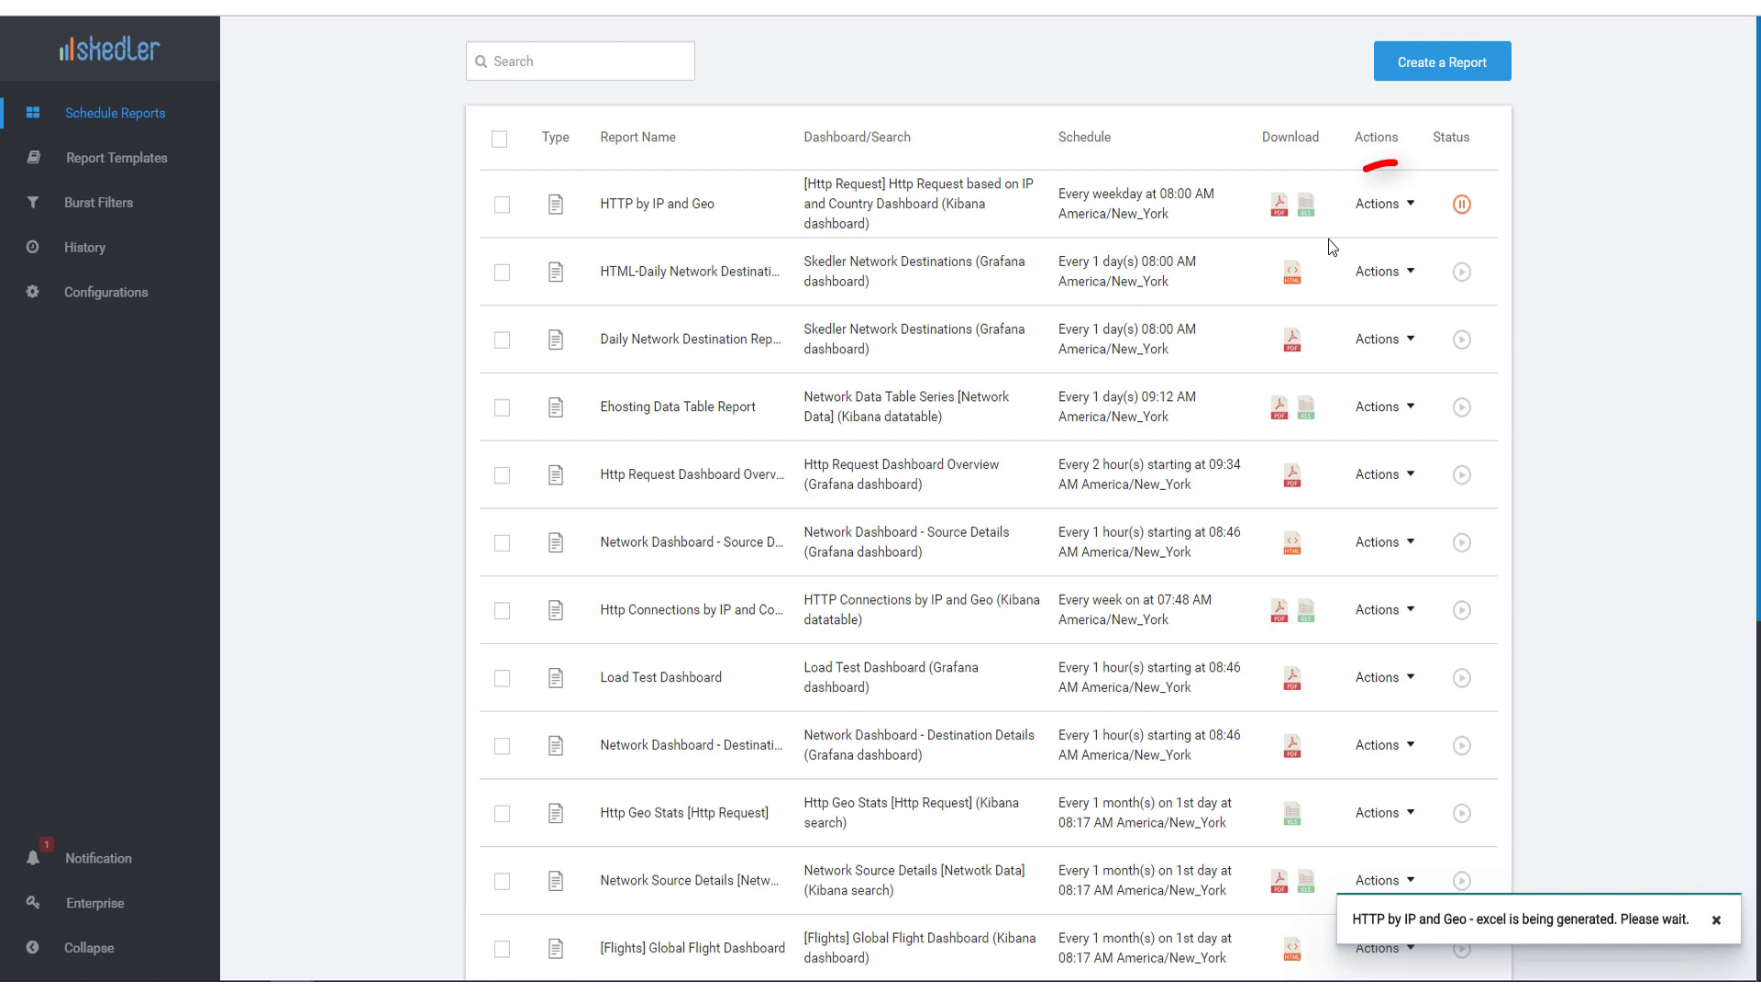
click(1410, 207)
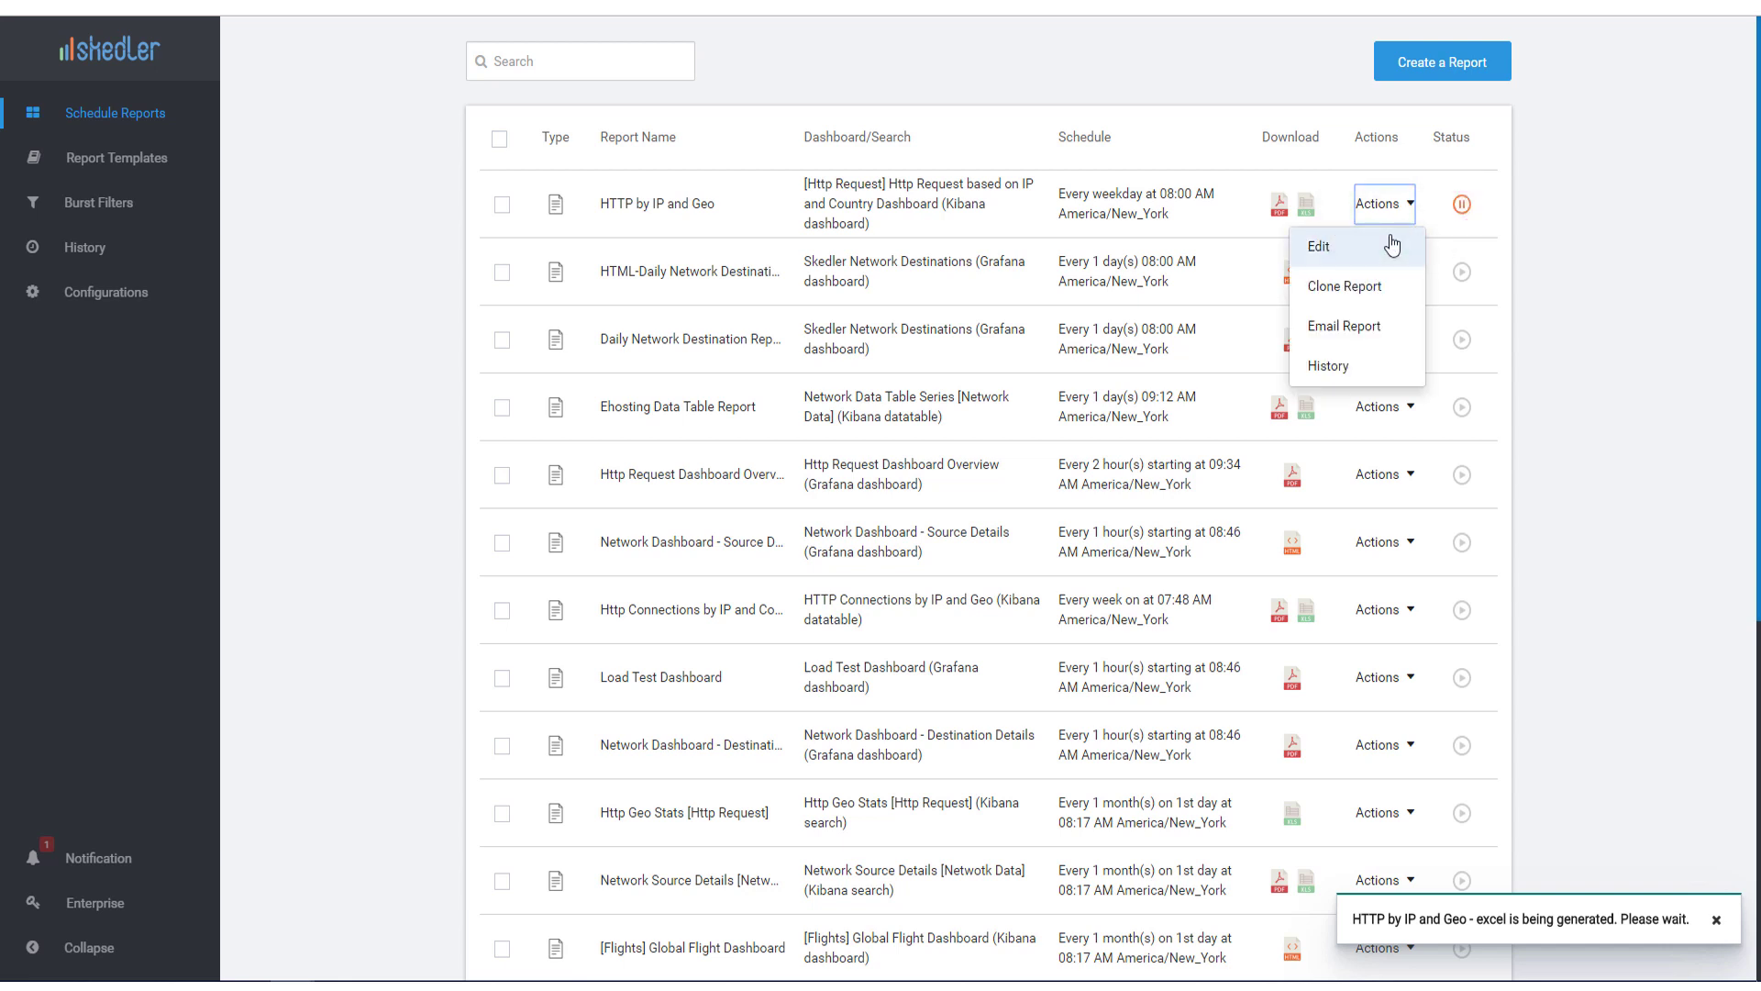
click(1391, 330)
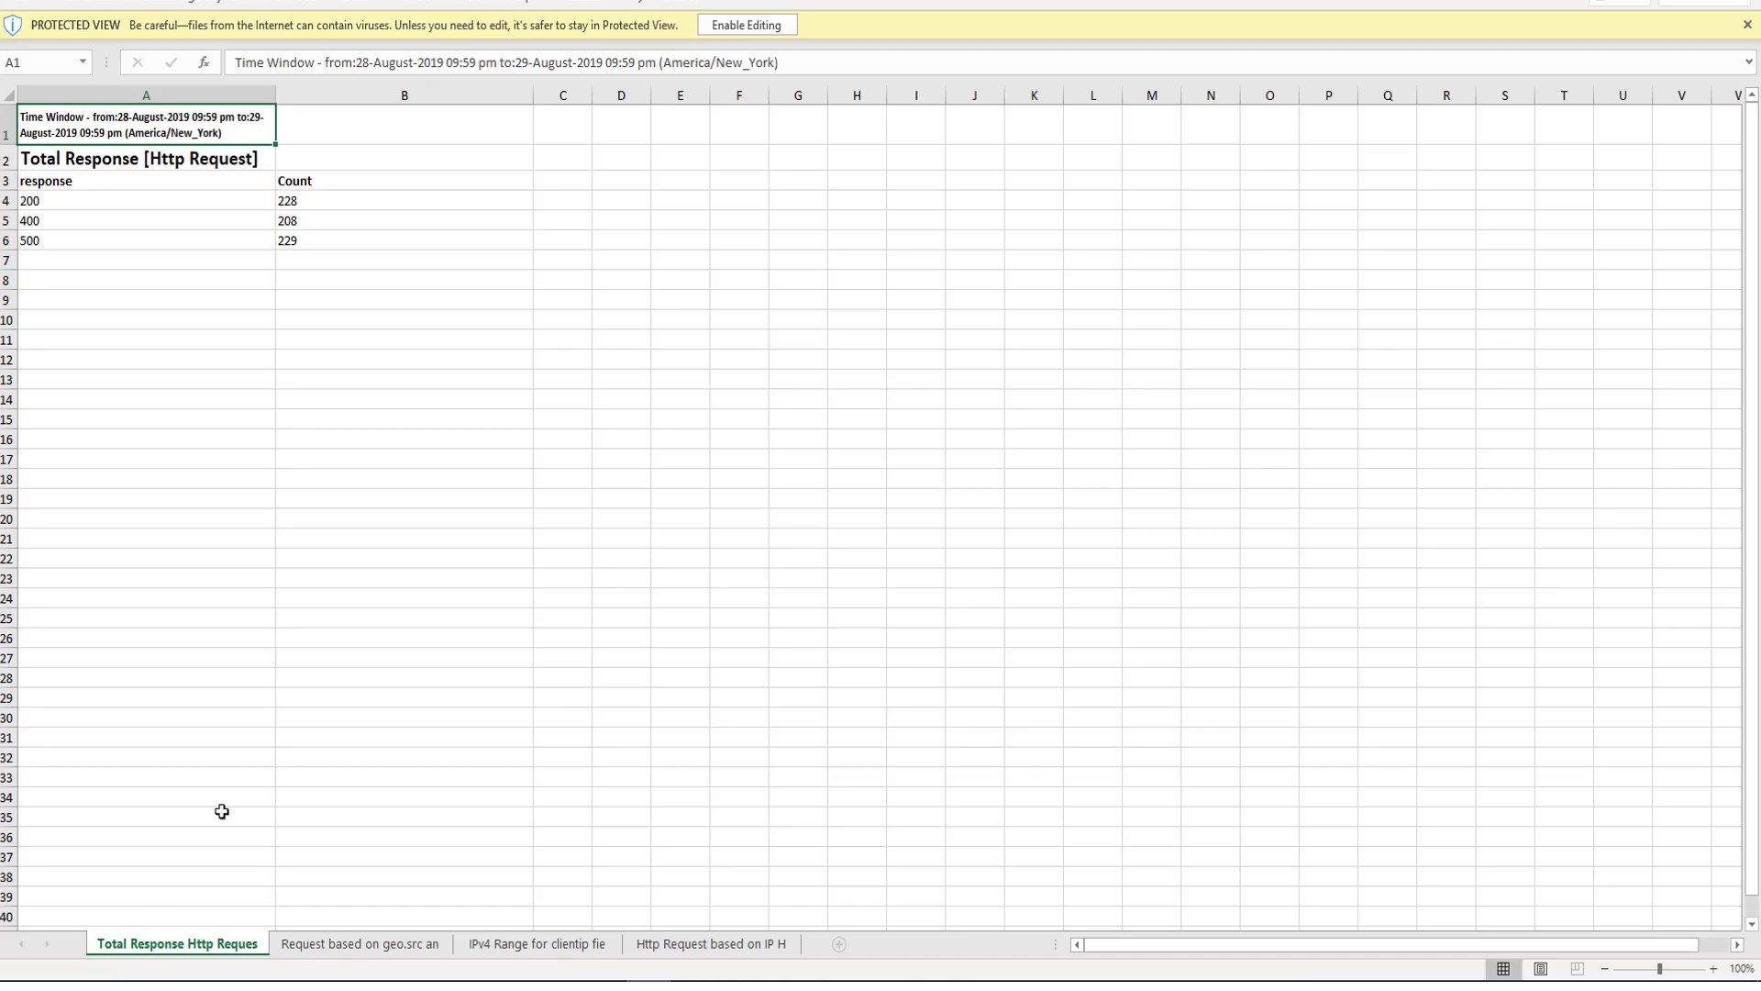
Move through the sheets, past requests by geo source, to the IPv4 Range for clientip sheet
click(365, 948)
click(502, 947)
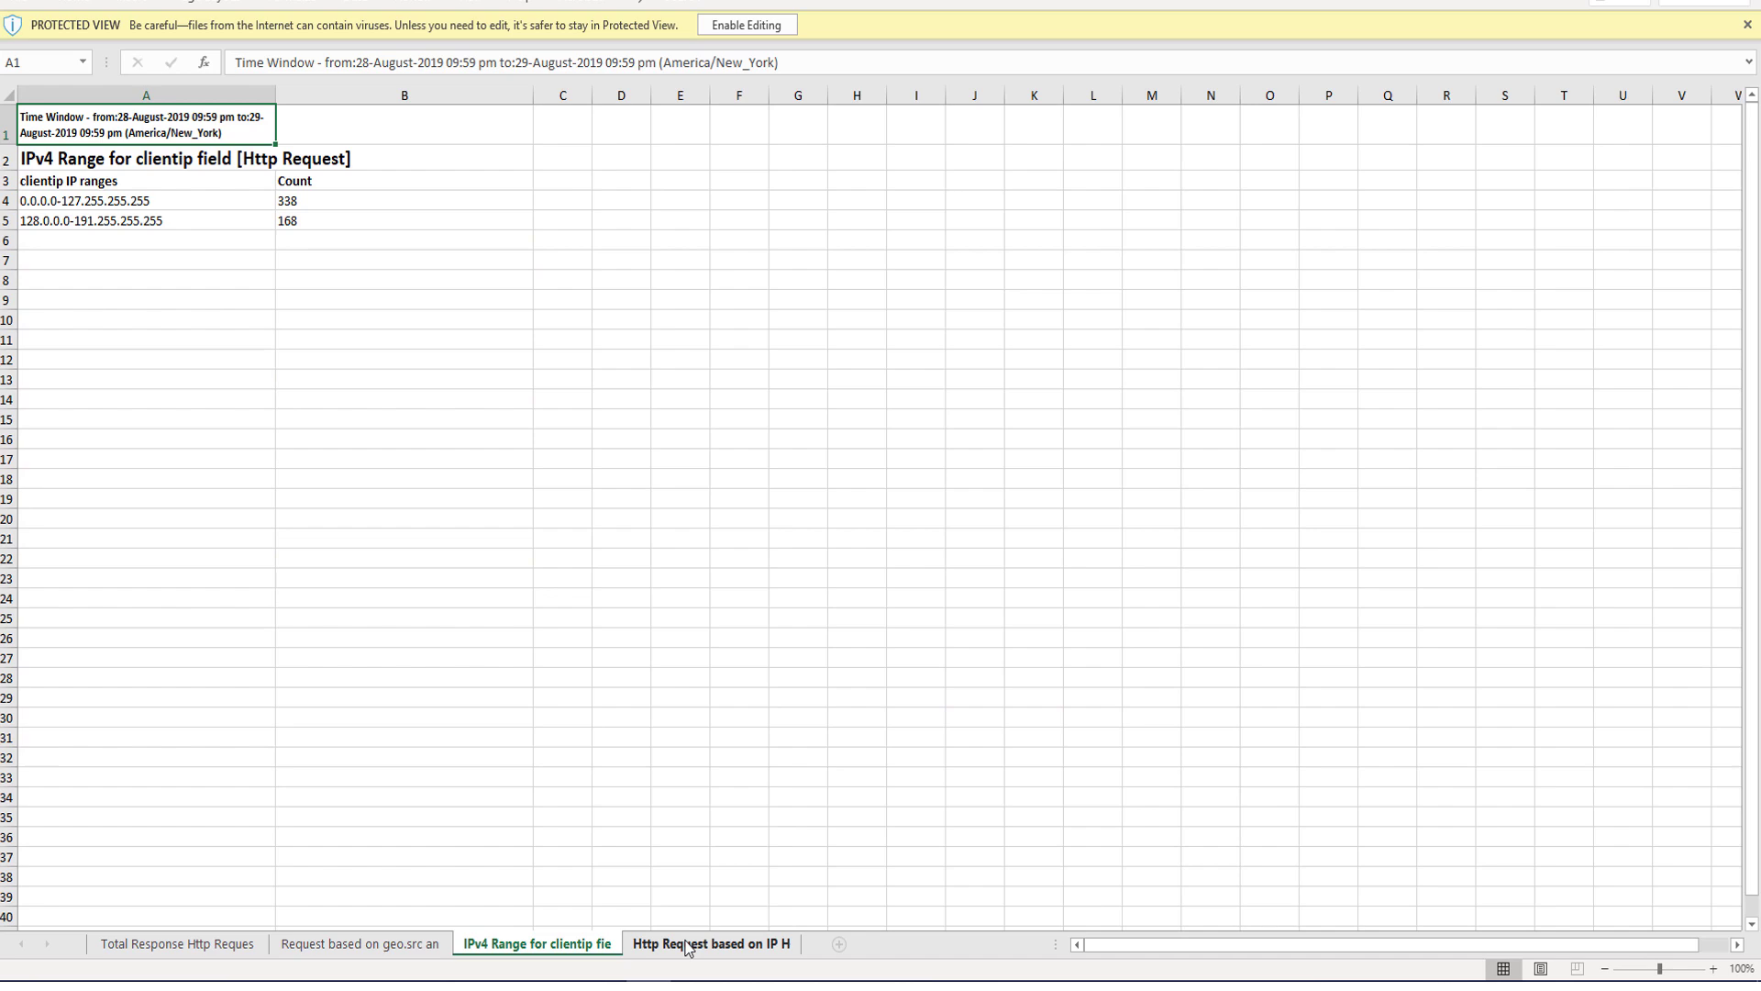